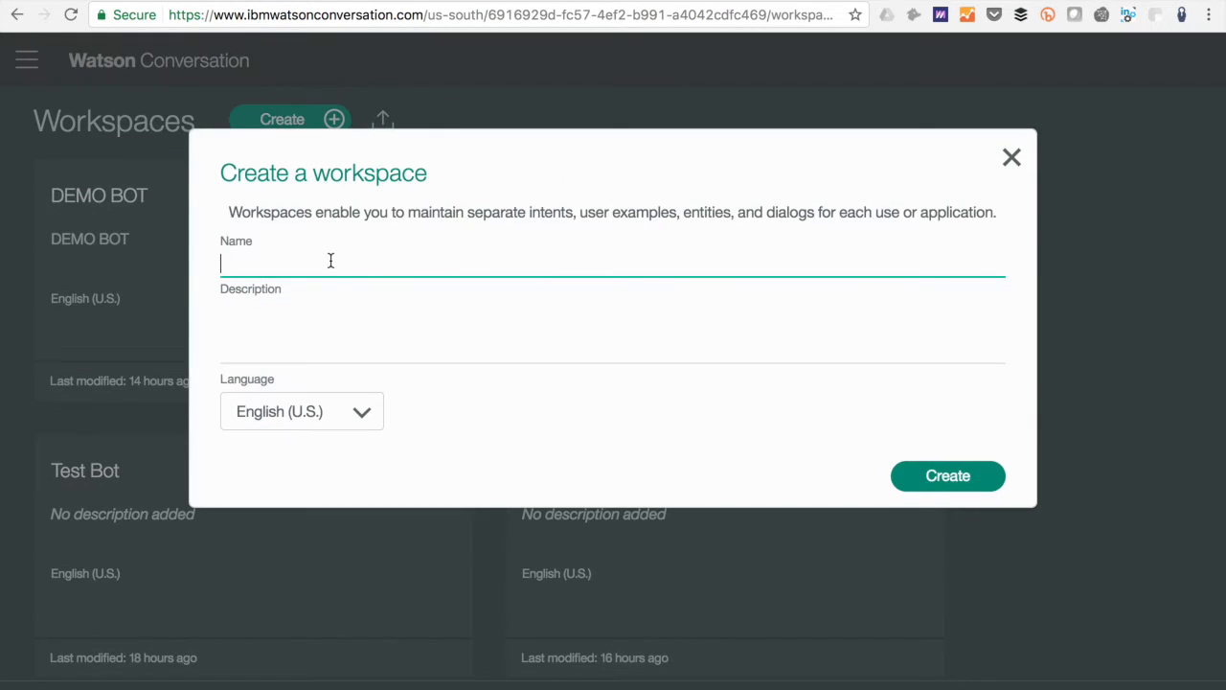
Step: Create a workspace named Video Demo
{"action": "type", "text": "Video Demo"}
{"action": "left_click", "coordinate": [962, 491]}
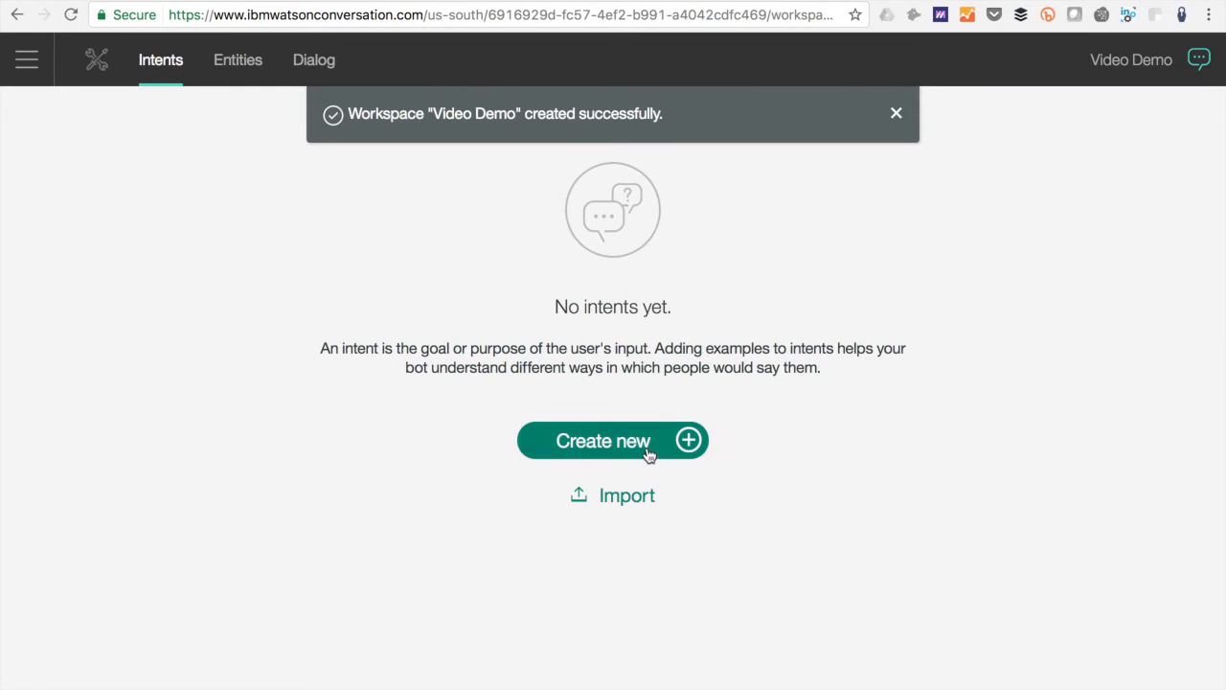
Step: Create an intent named Line1 with the first line of ups_sample.txt, about the uncollected parcel, as its user example
{"action": "left_click", "coordinate": [648, 453]}
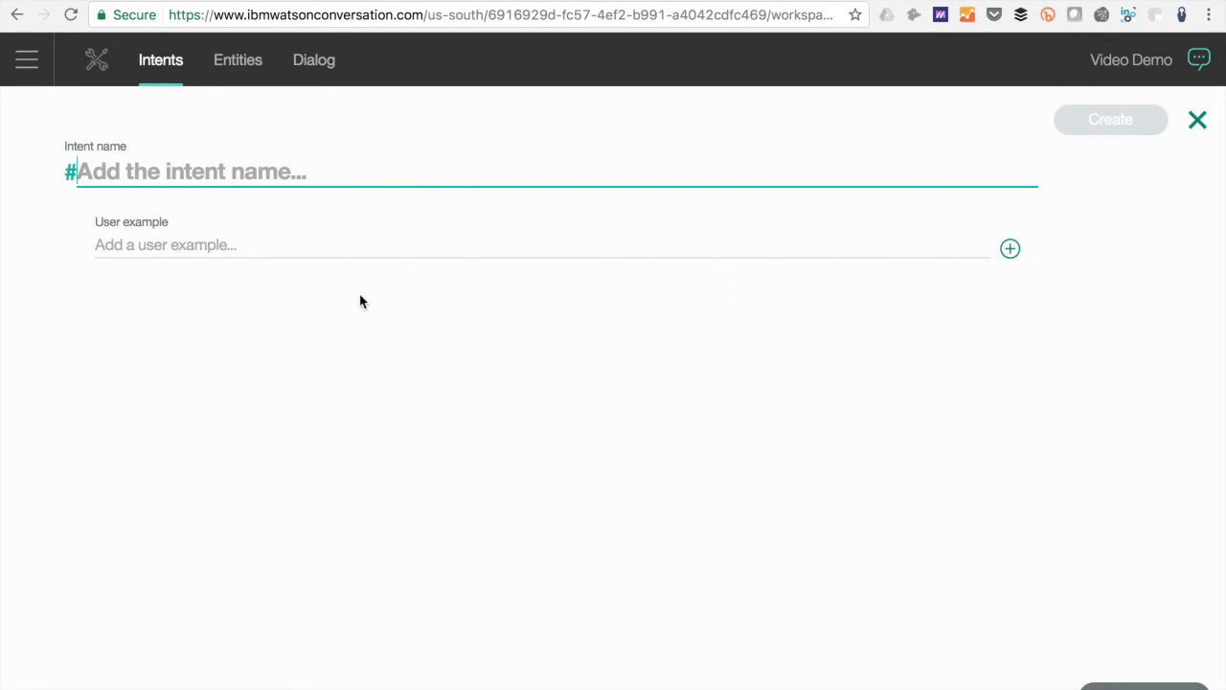
{"action": "left_click", "coordinate": [683, 675]}
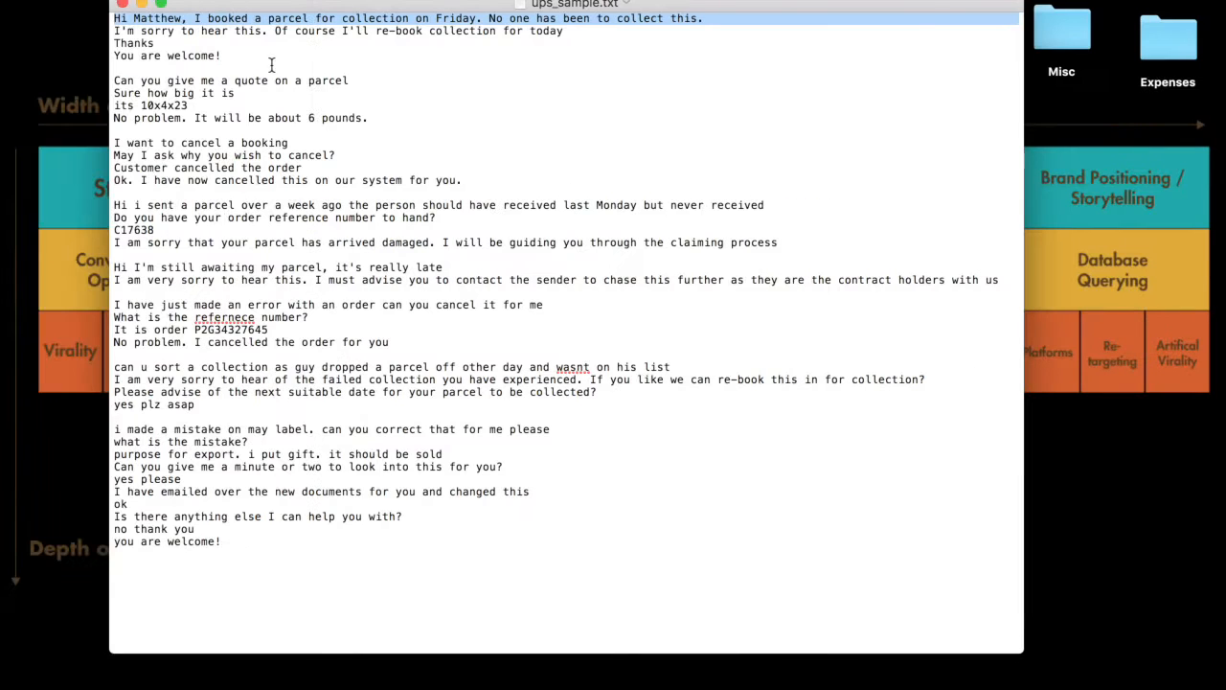
{"action": "right_click", "coordinate": [357, 16]}
{"action": "left_click", "coordinate": [405, 93]}
{"action": "key", "text": "ctrl+Right"}
{"action": "type", "text": "Line1"}
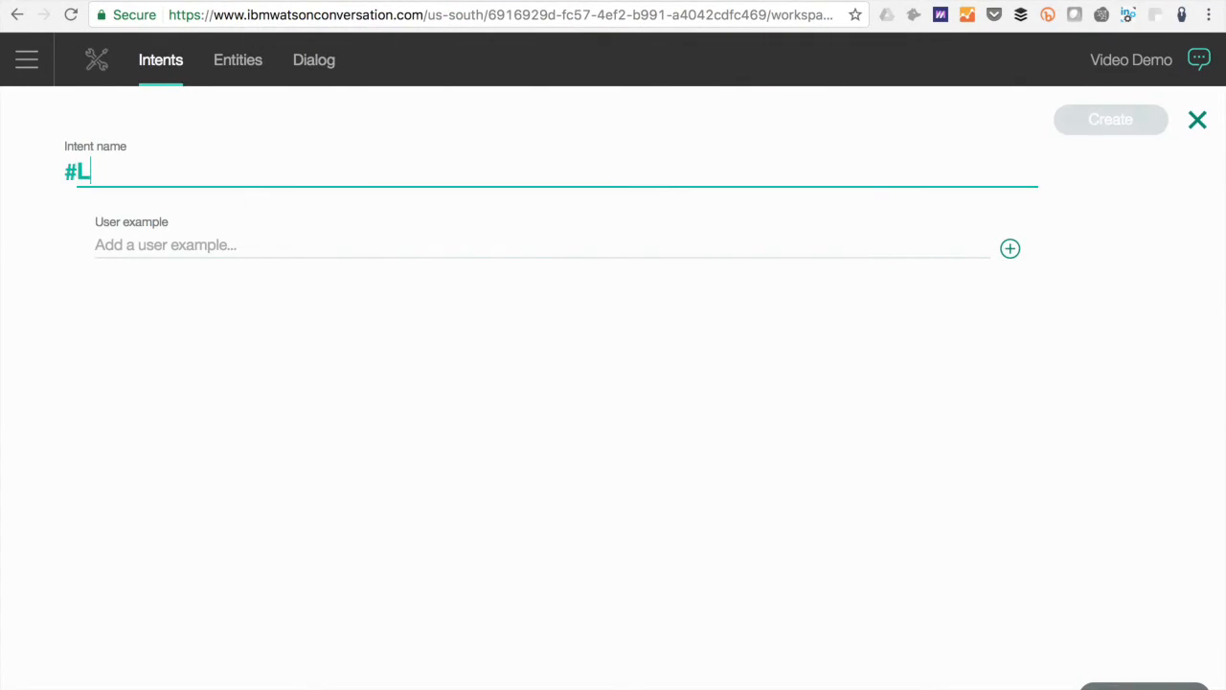
{"action": "left_click", "coordinate": [231, 251]}
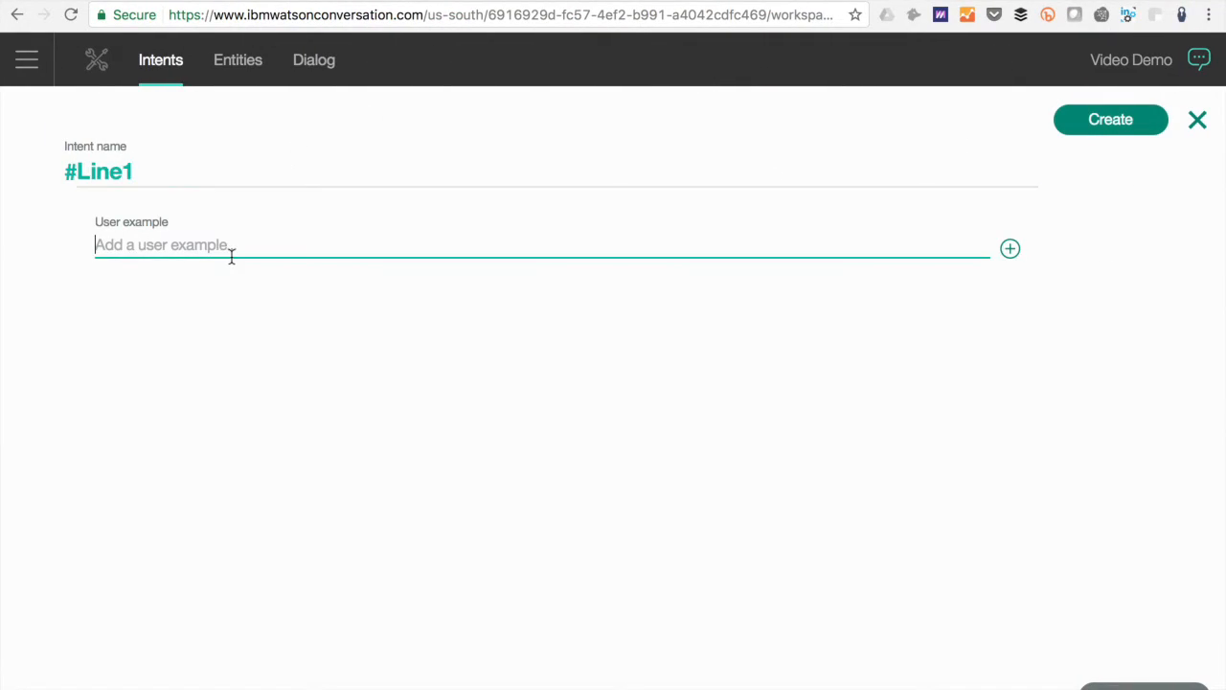
{"action": "key", "text": "ctrl+v"}
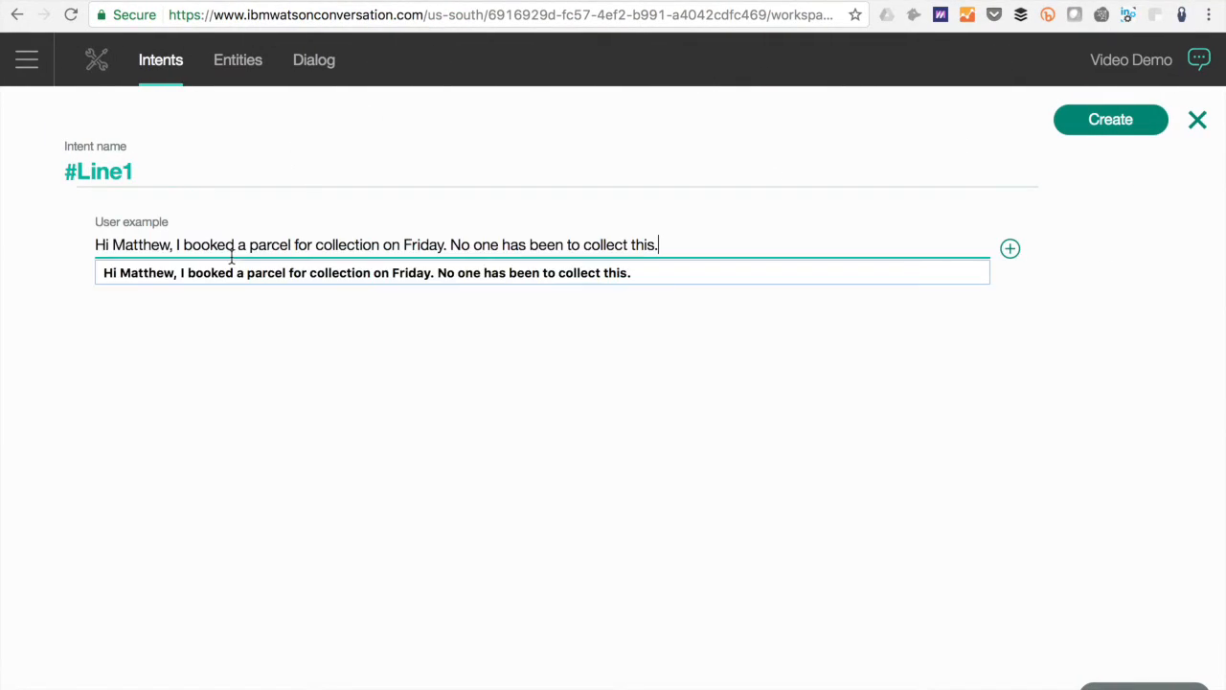
{"action": "left_click", "coordinate": [1109, 132]}
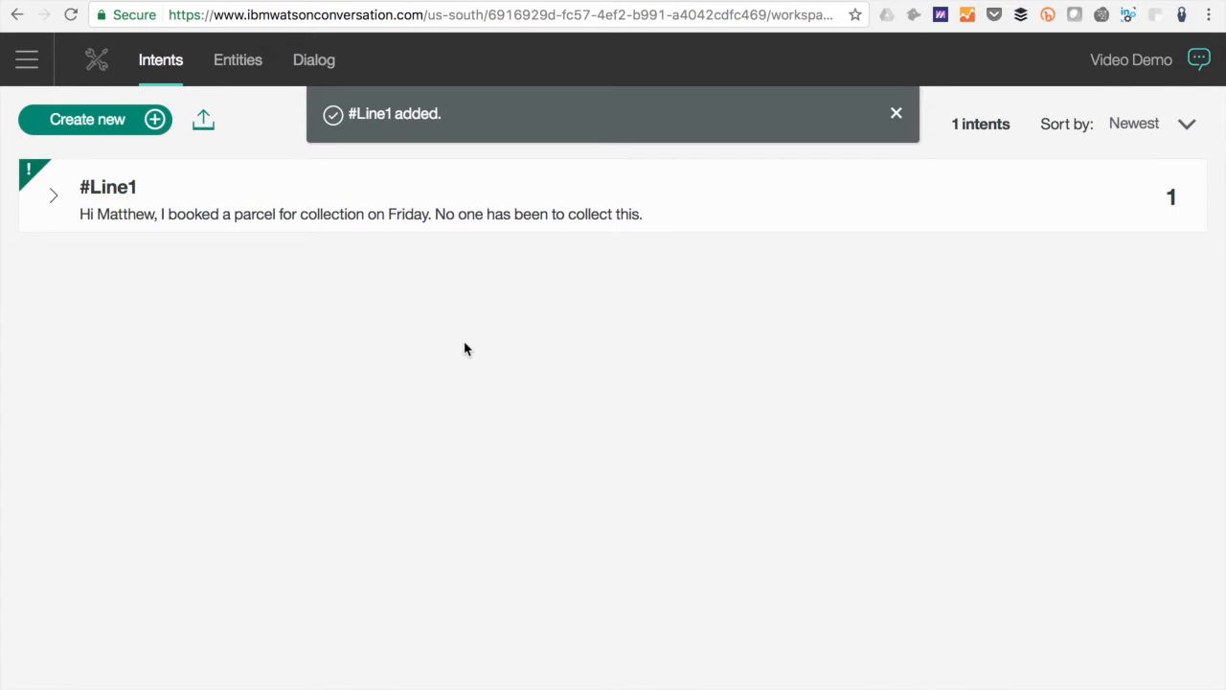
Step: Create an intent named Line2 with the customer's reply "Thanks" from ups_sample.txt as its user example
{"action": "key", "text": "ctrl+Left"}
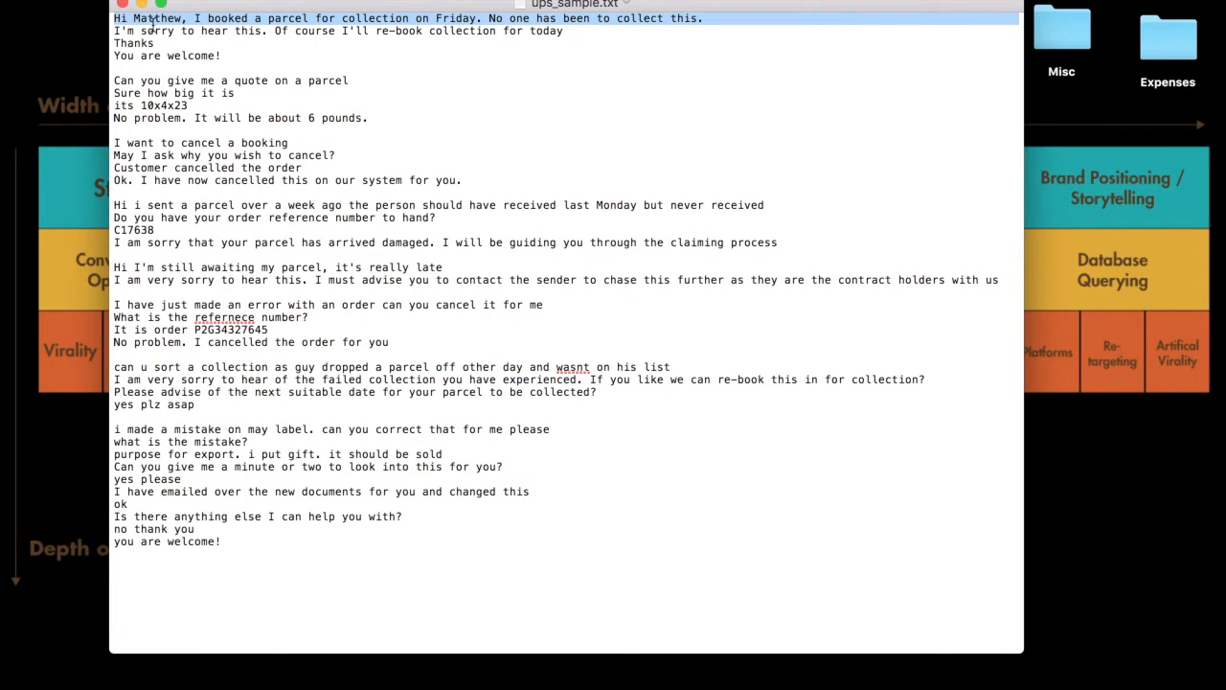
{"action": "triple_click", "coordinate": [147, 42]}
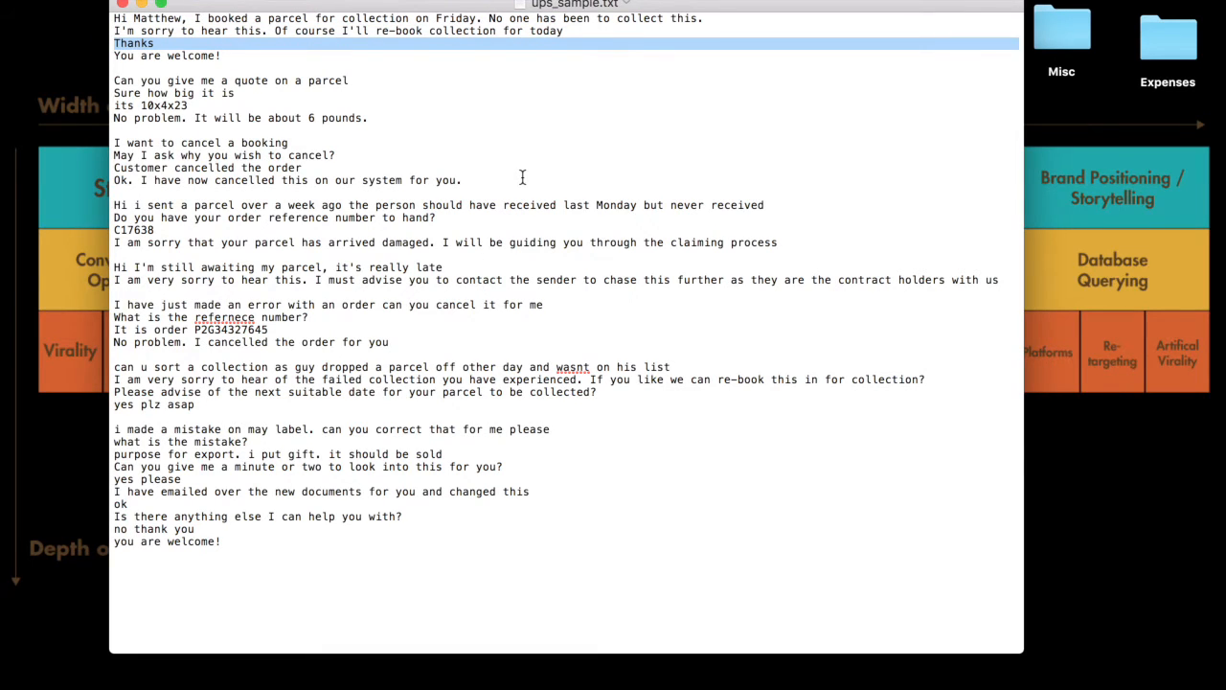
{"action": "key", "text": "ctrl+Right"}
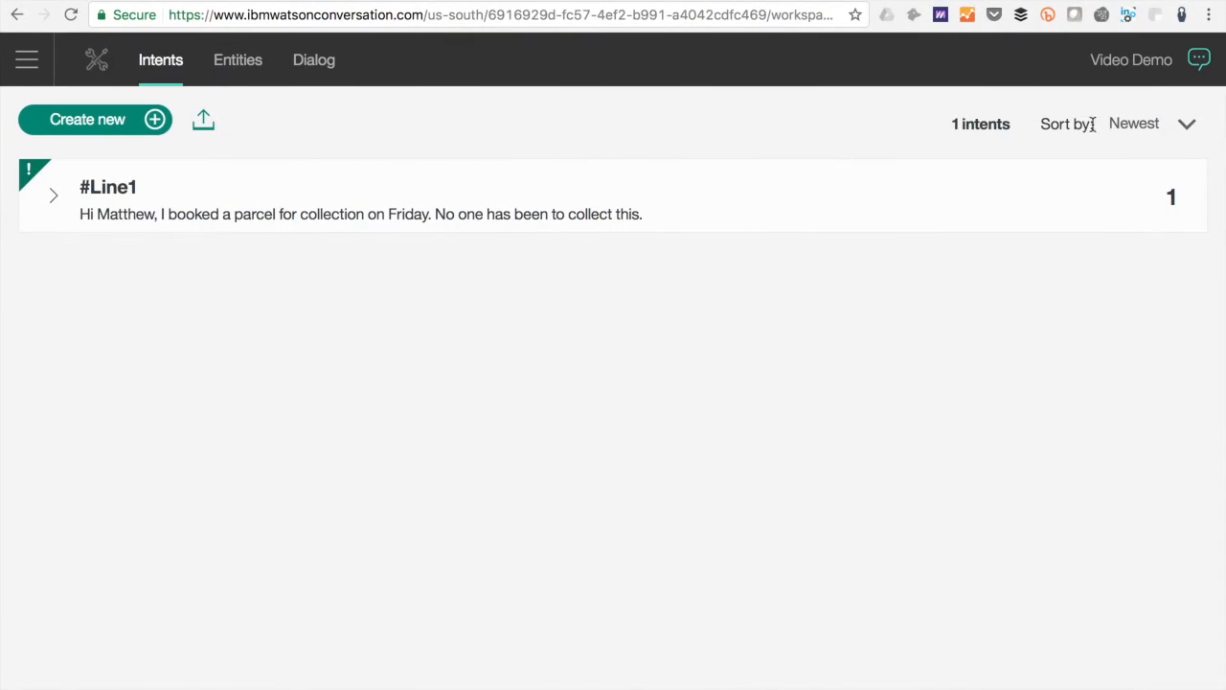
{"action": "left_click", "coordinate": [91, 121]}
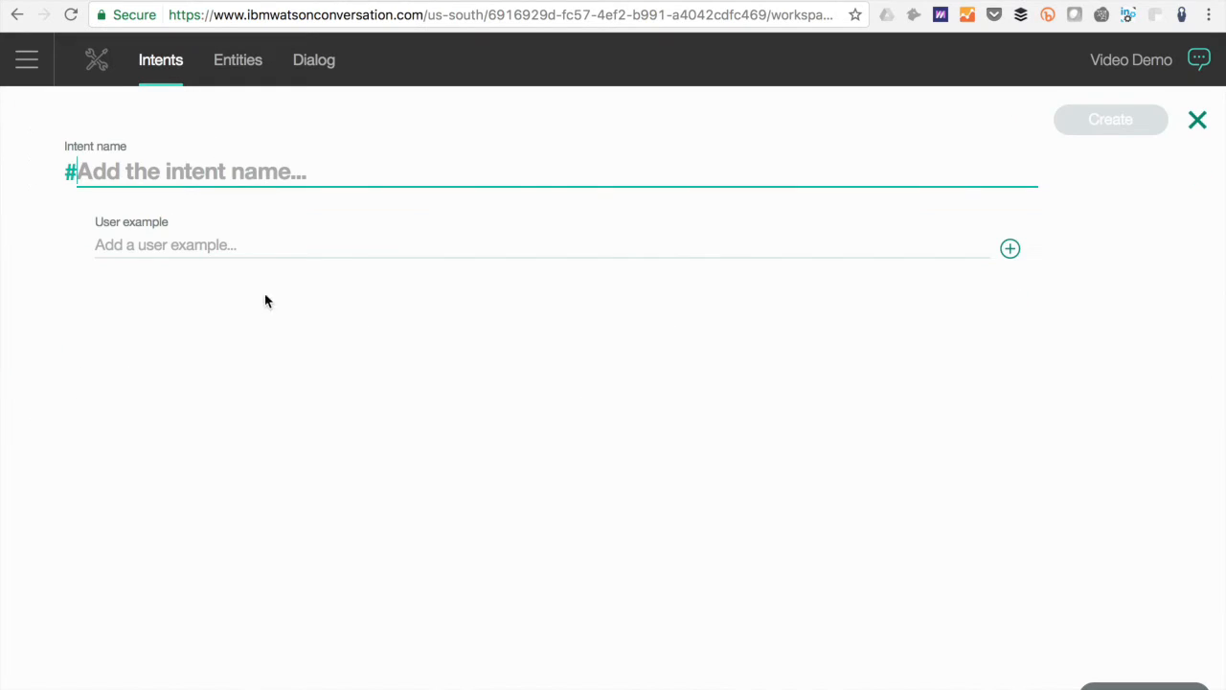
{"action": "type", "text": "Line2"}
{"action": "left_click", "coordinate": [250, 254]}
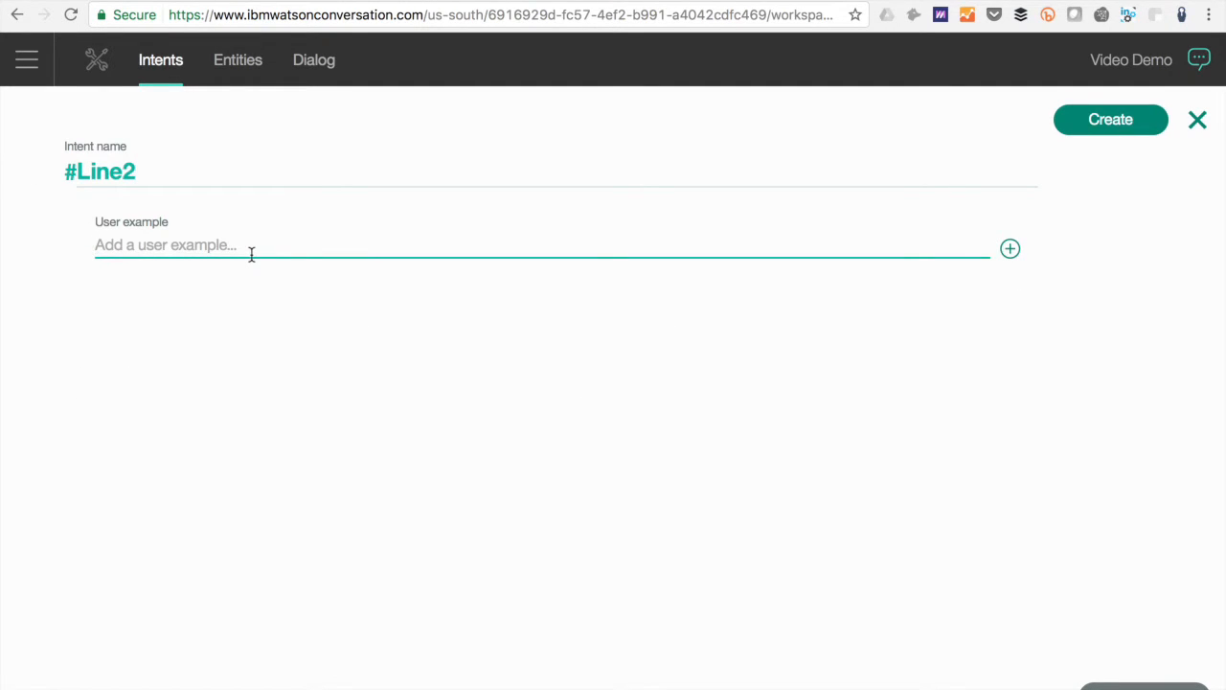
{"action": "type", "text": "Thanks"}
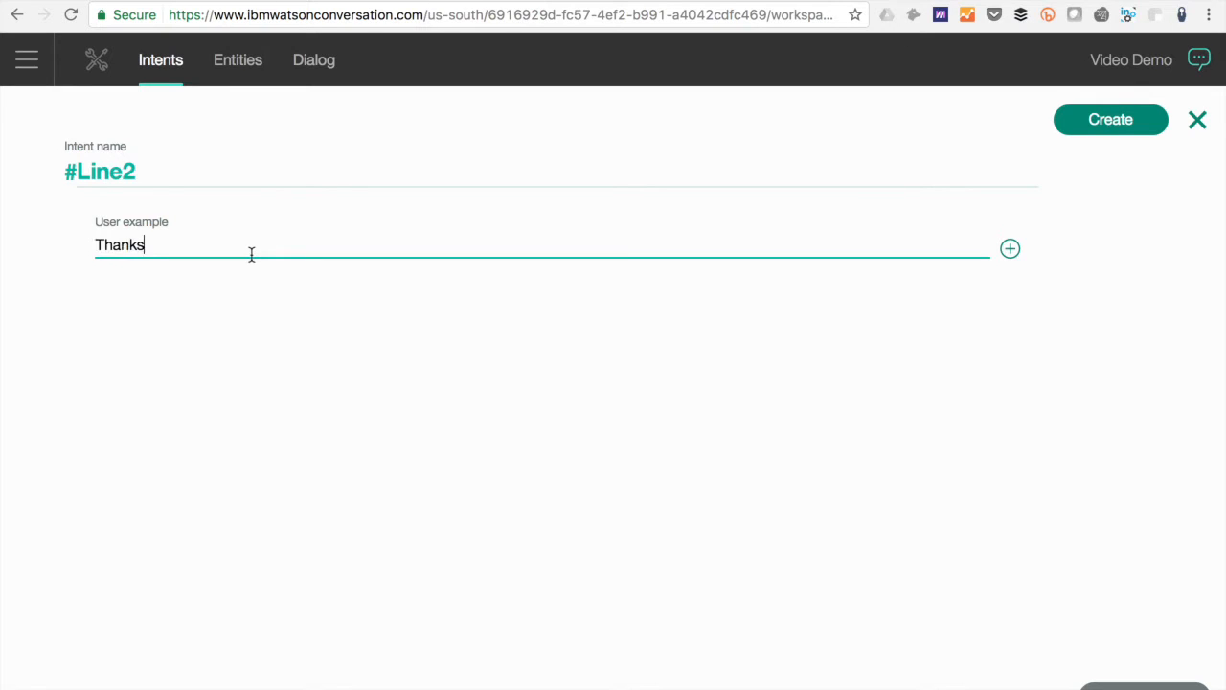
{"action": "left_click", "coordinate": [1114, 124]}
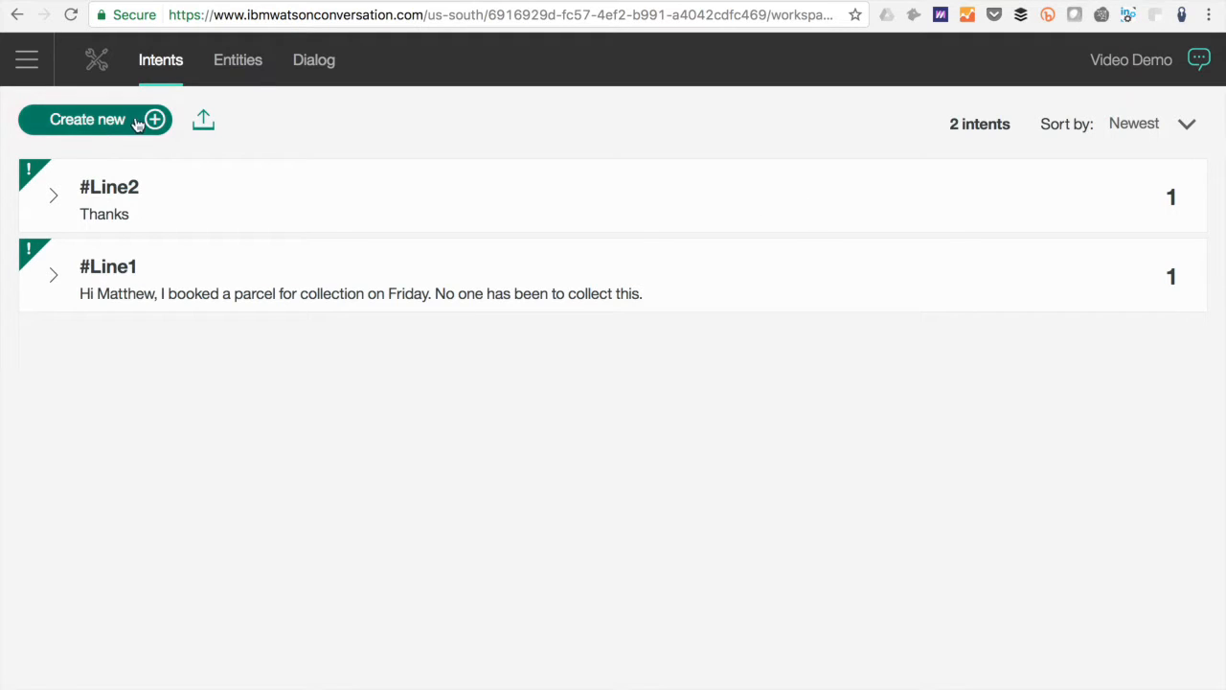
Step: Create a dialog and set its first node to trigger on the #Line1 intent
{"action": "left_click", "coordinate": [314, 67]}
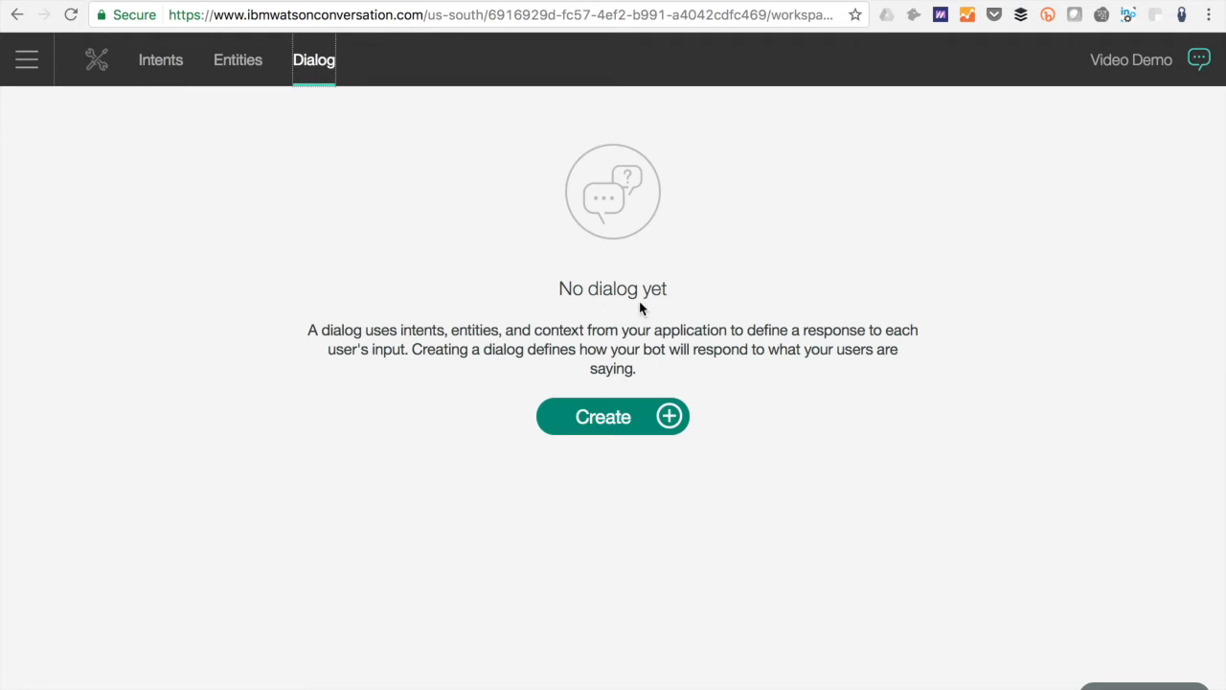
{"action": "left_click", "coordinate": [611, 427]}
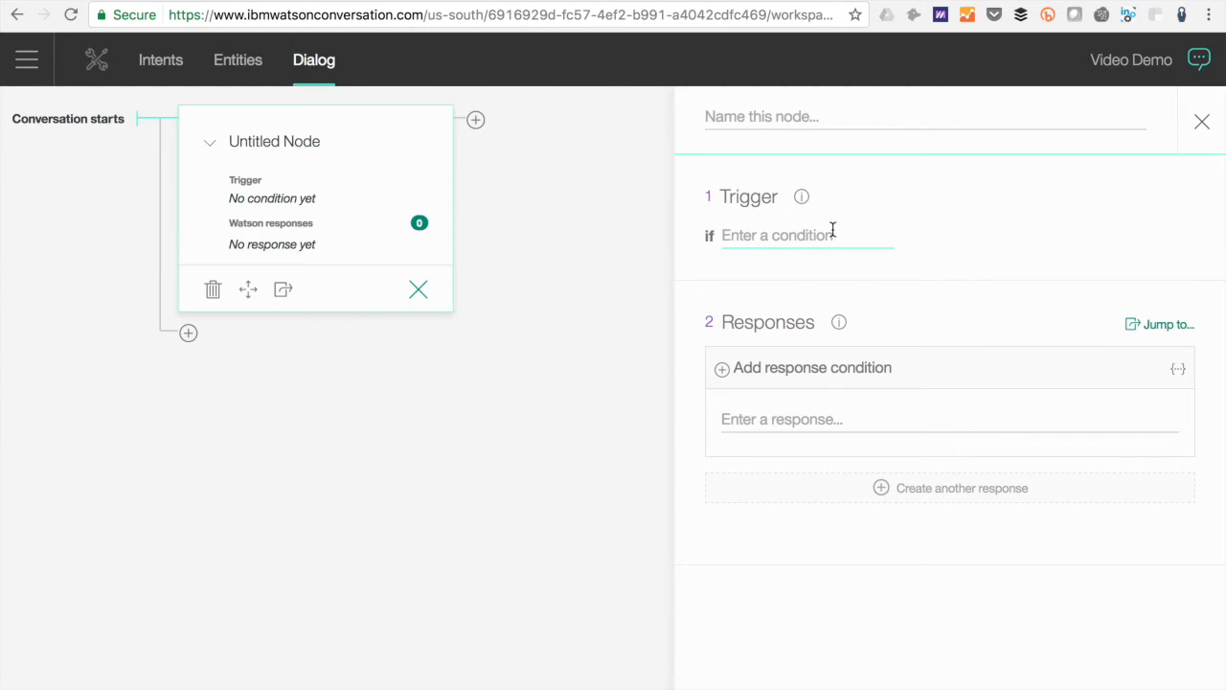
{"action": "type", "text": "line1"}
{"action": "left_click", "coordinate": [828, 277]}
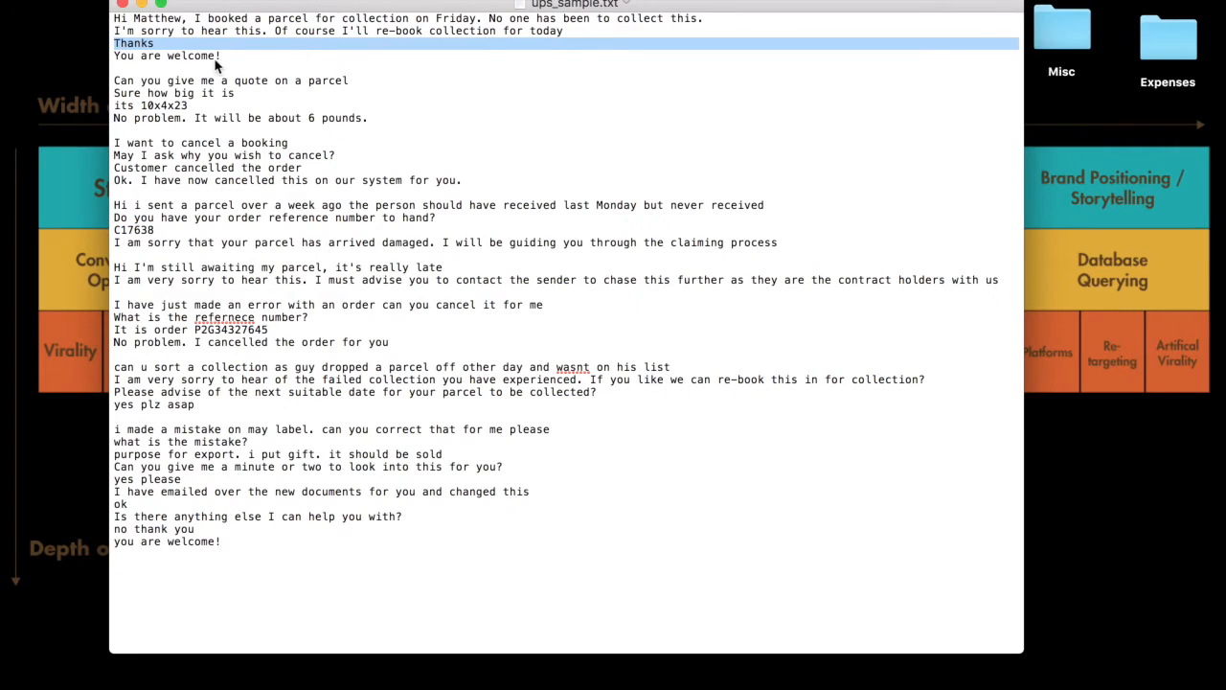
Step: Give the #Line1 node the response "I'm sorry to hear this. Of course I'll re-book collection for today", copied from ups_sample.txt
{"action": "triple_click", "coordinate": [306, 37]}
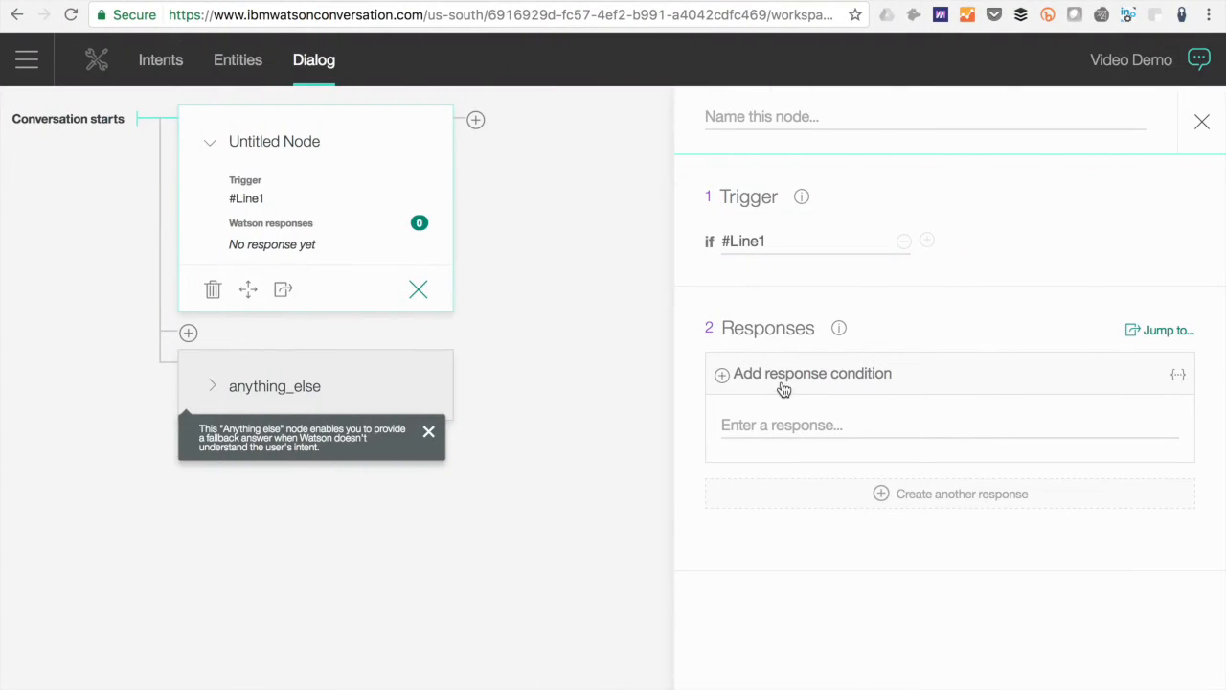
{"action": "left_click", "coordinate": [770, 423]}
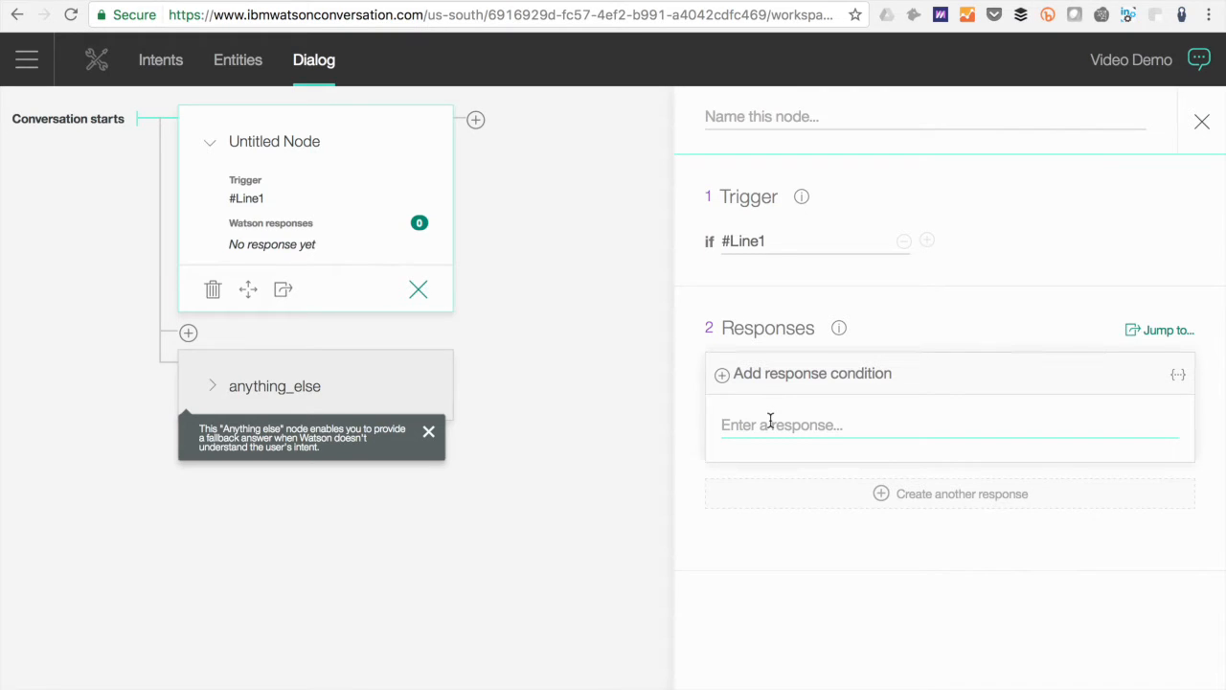
{"action": "key", "text": "ctrl+v"}
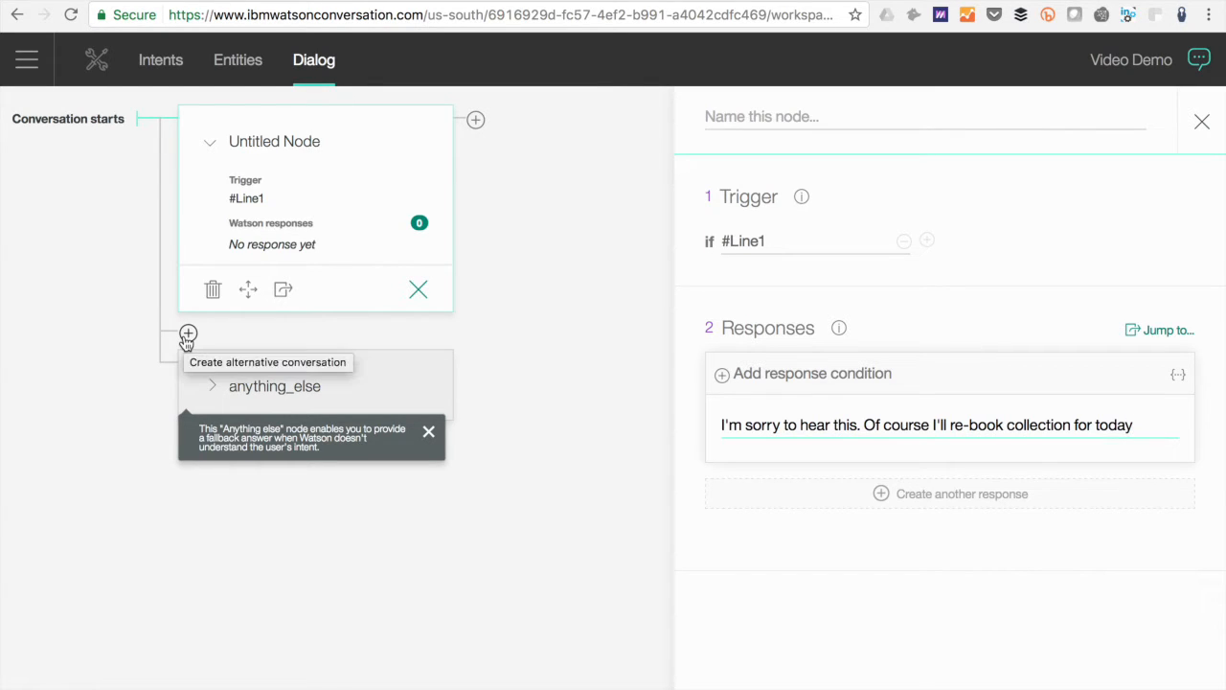
{"action": "key", "text": "Return"}
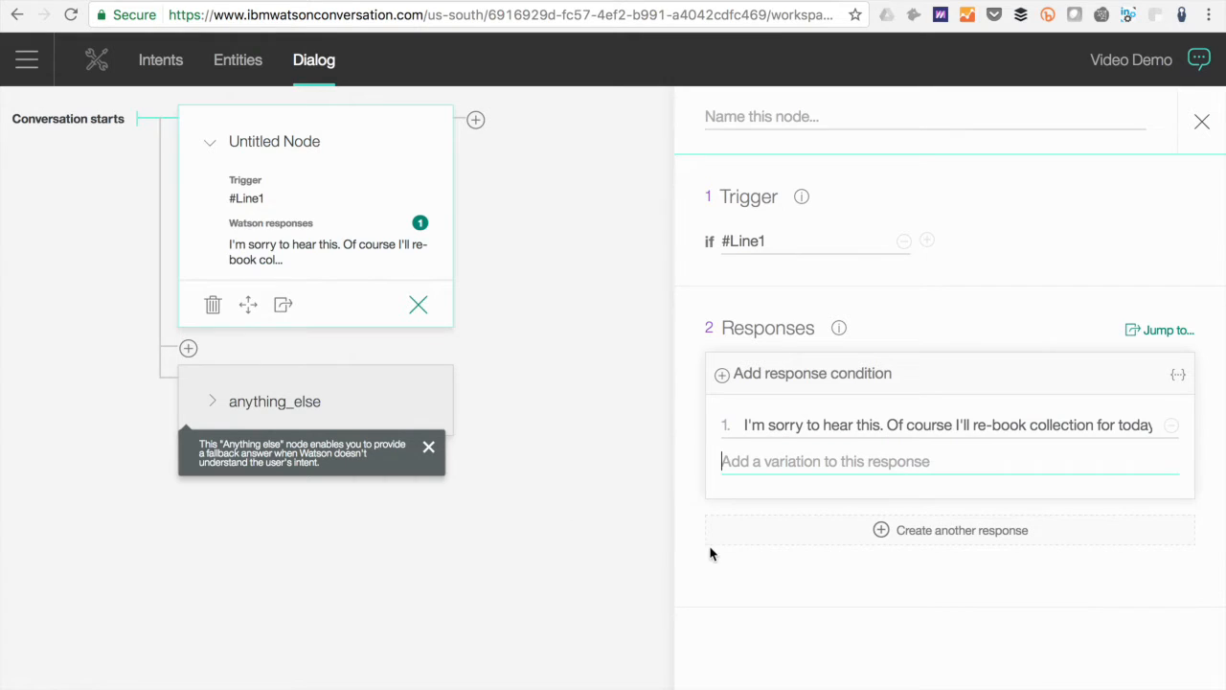
Step: Replace the trigger of the anything_else node with the #Line2 intent
{"action": "left_click", "coordinate": [249, 403]}
{"action": "left_click", "coordinate": [794, 240]}
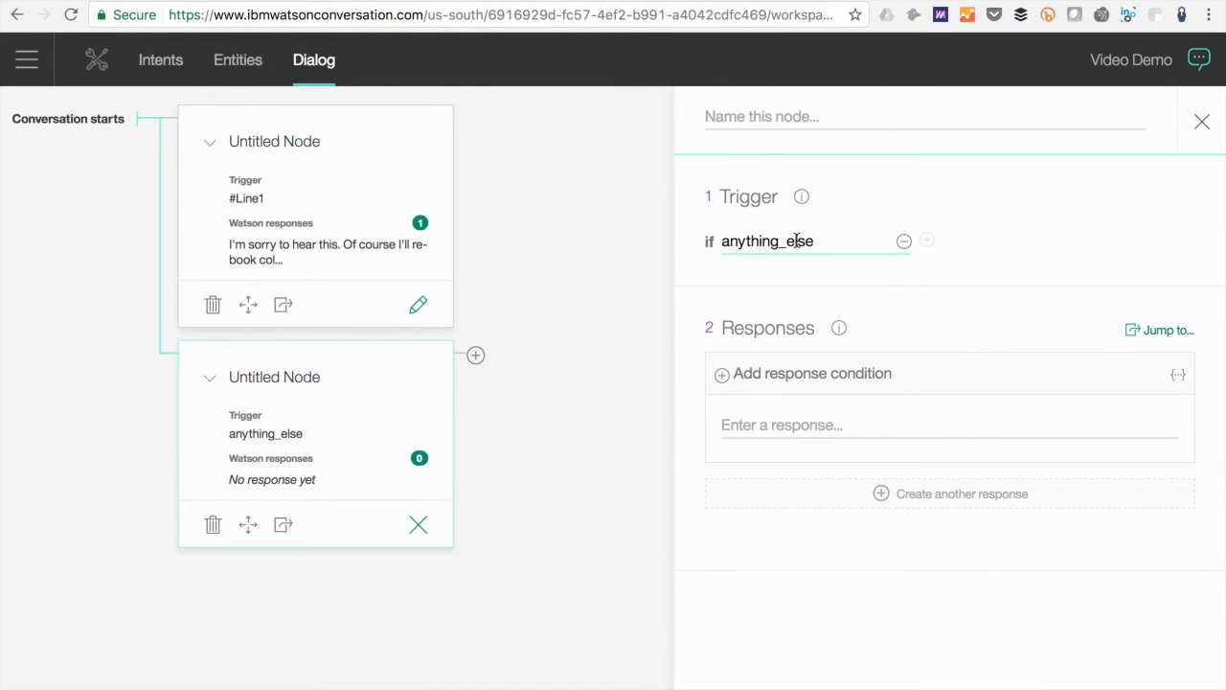
{"action": "type", "text": "l"}
{"action": "double_click", "coordinate": [822, 239]}
{"action": "key", "text": "BackSpace"}
{"action": "type", "text": "life"}
{"action": "key", "text": "BackSpace"}
{"action": "key", "text": "BackSpace"}
{"action": "key", "text": "BackSpace"}
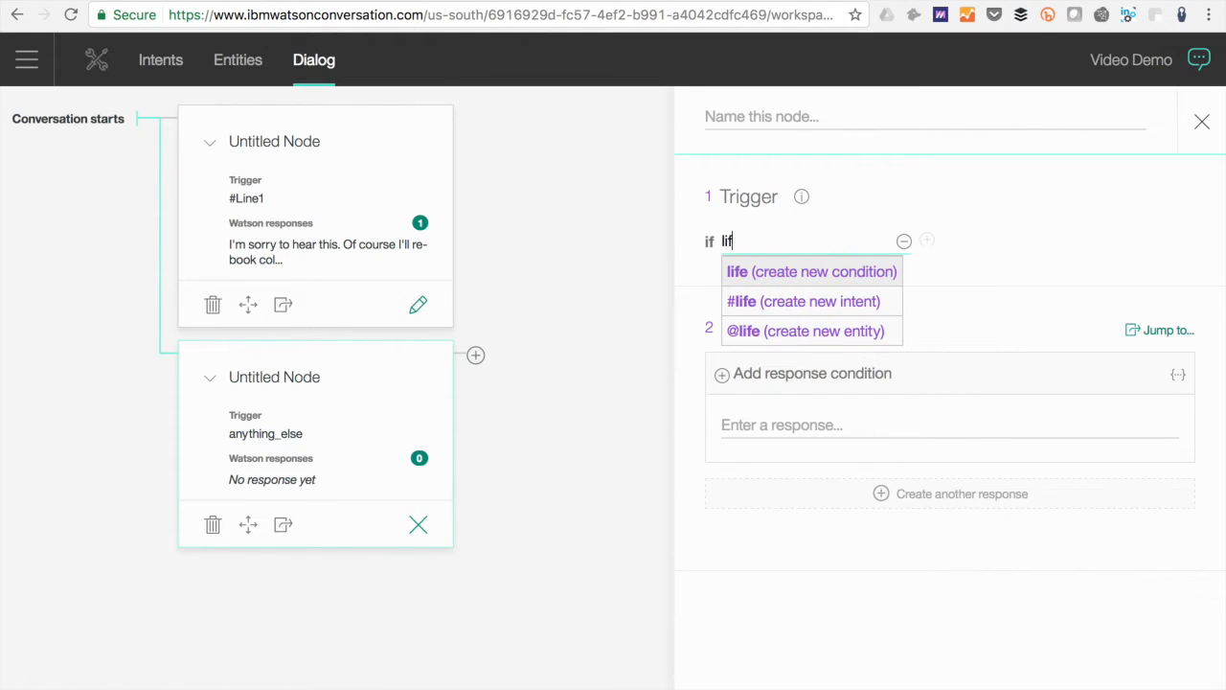
{"action": "type", "text": "ine2"}
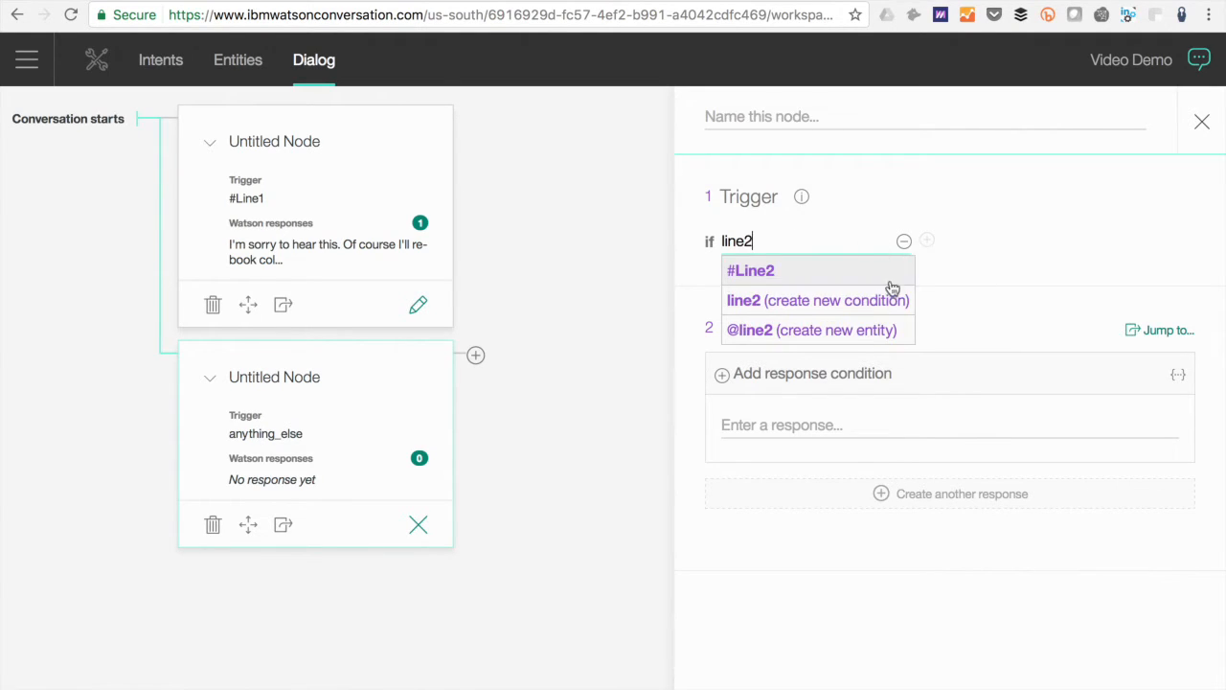
{"action": "left_click", "coordinate": [880, 283]}
Step: Give the #Line2 node the response "You are welcome!", copied from ups_sample.txt
{"action": "key", "text": "ctrl+Left"}
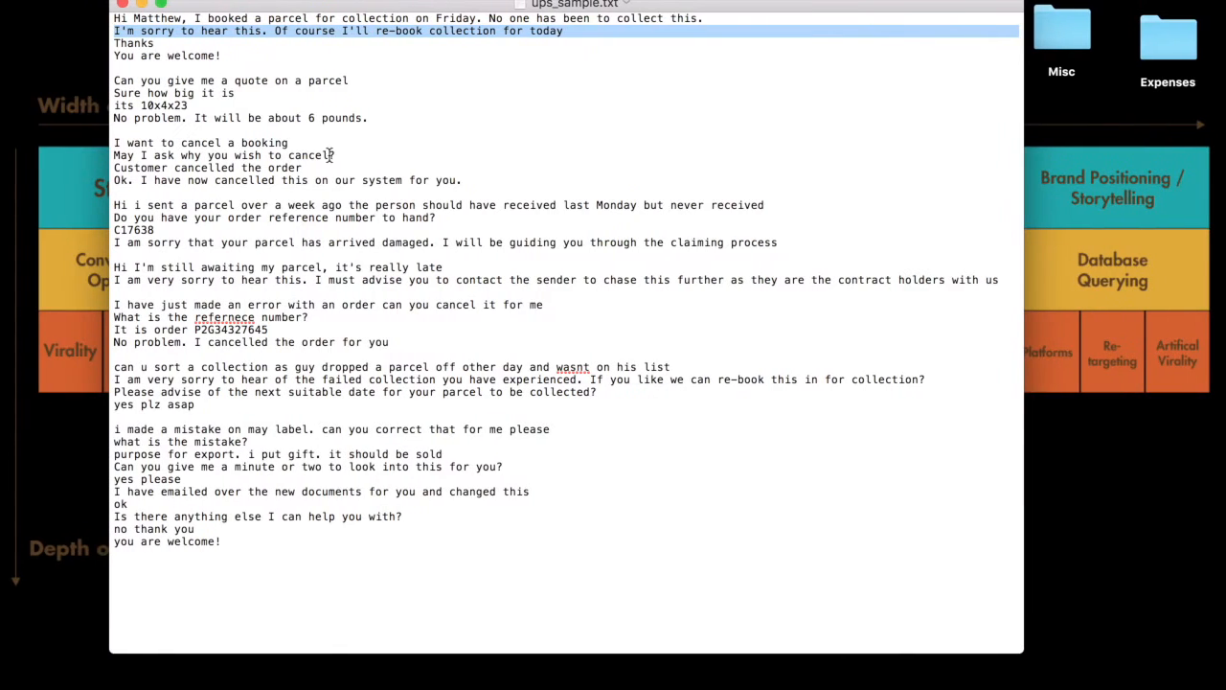
{"action": "triple_click", "coordinate": [180, 58]}
{"action": "key", "text": "super+c"}
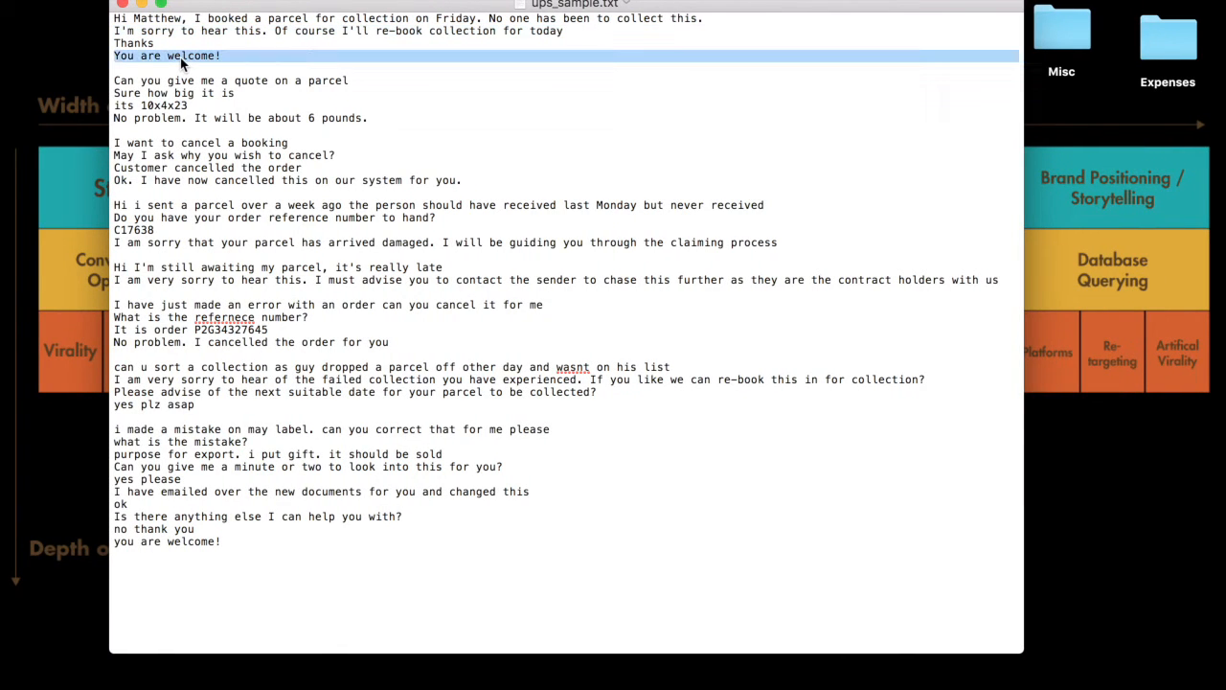
{"action": "key", "text": "ctrl+Right"}
{"action": "left_click", "coordinate": [762, 424]}
{"action": "key", "text": "super+v"}
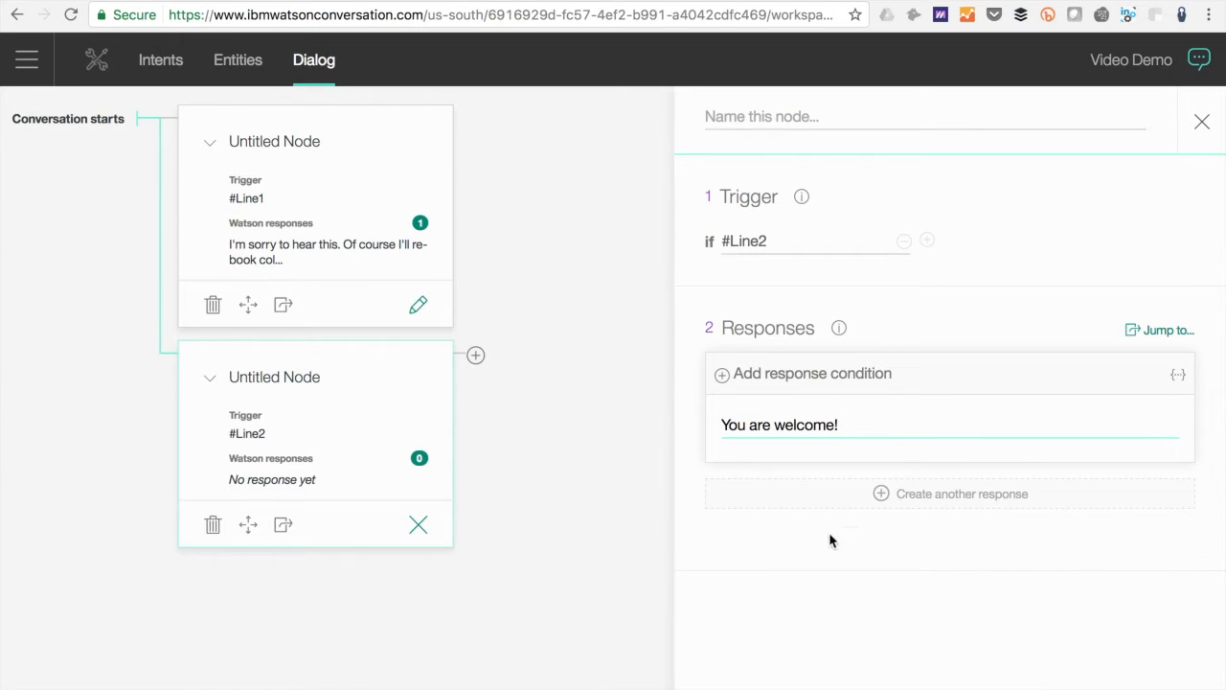
{"action": "key", "text": "Return"}
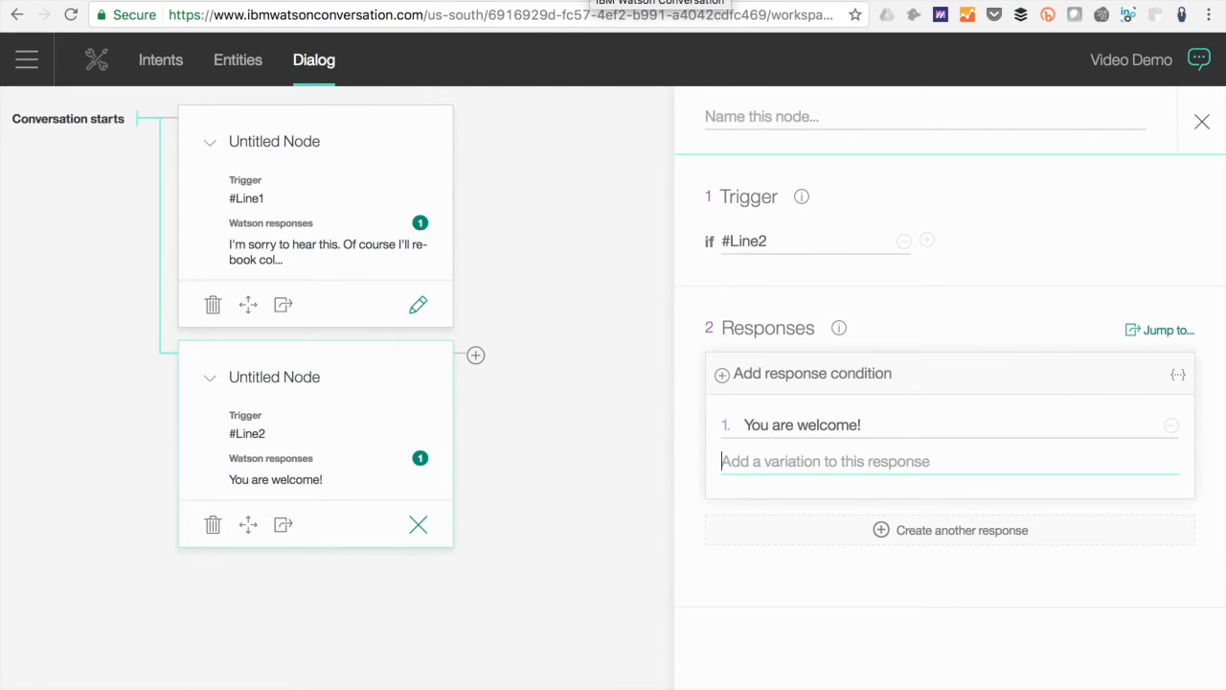
Step: Open the existing DEMO BOT workspace and bring up its Try it out chat
{"action": "left_click", "coordinate": [592, 1]}
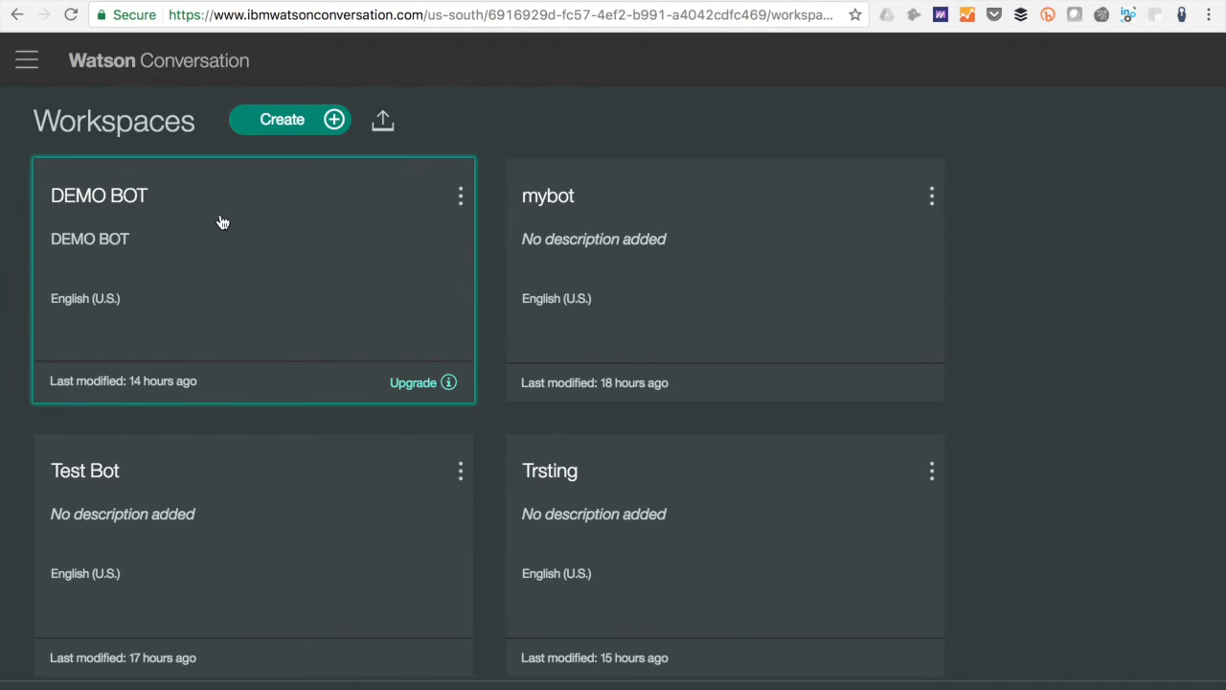
{"action": "left_click", "coordinate": [222, 222]}
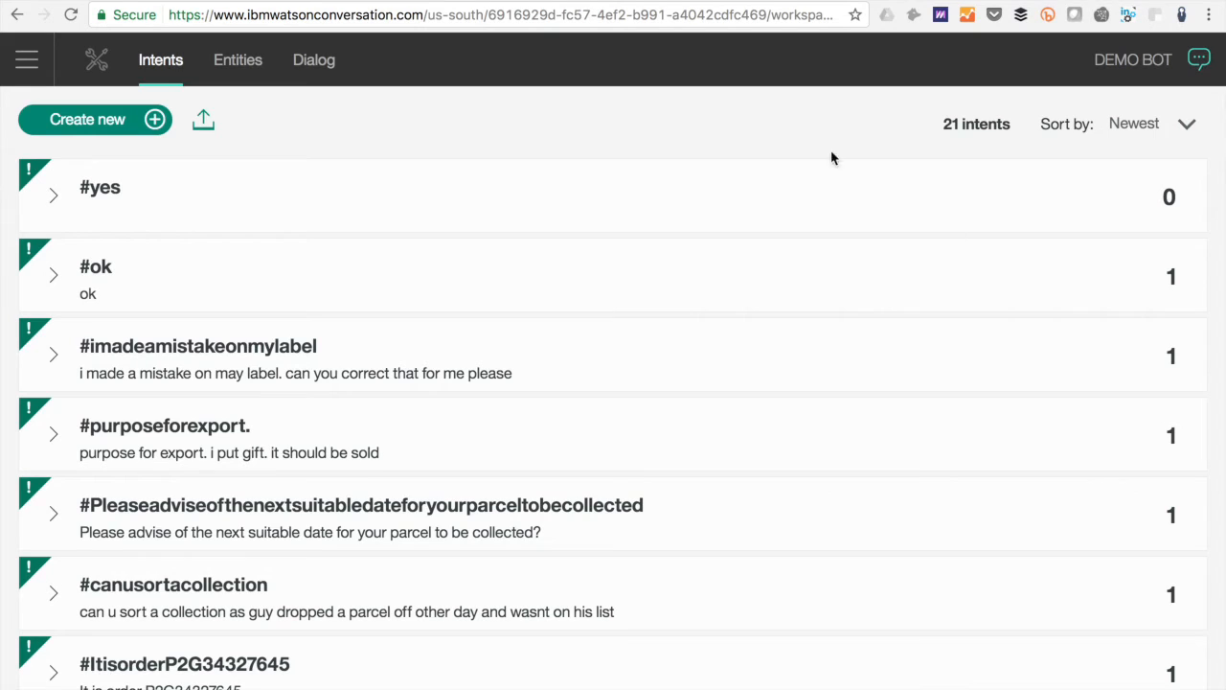
{"action": "left_click", "coordinate": [1198, 60]}
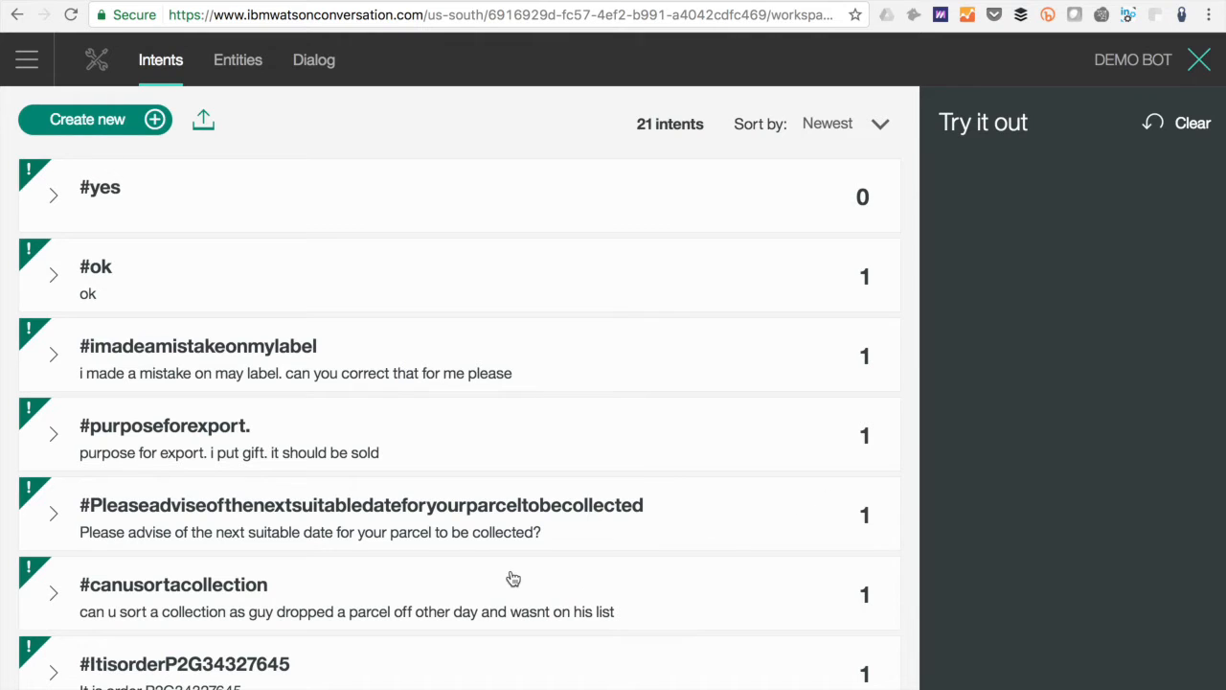
Step: Test DEMO BOT by sending it the first line of ups_sample.txt, about the uncollected parcel
{"action": "key", "text": "ctrl+Left"}
{"action": "left_click", "coordinate": [302, 15]}
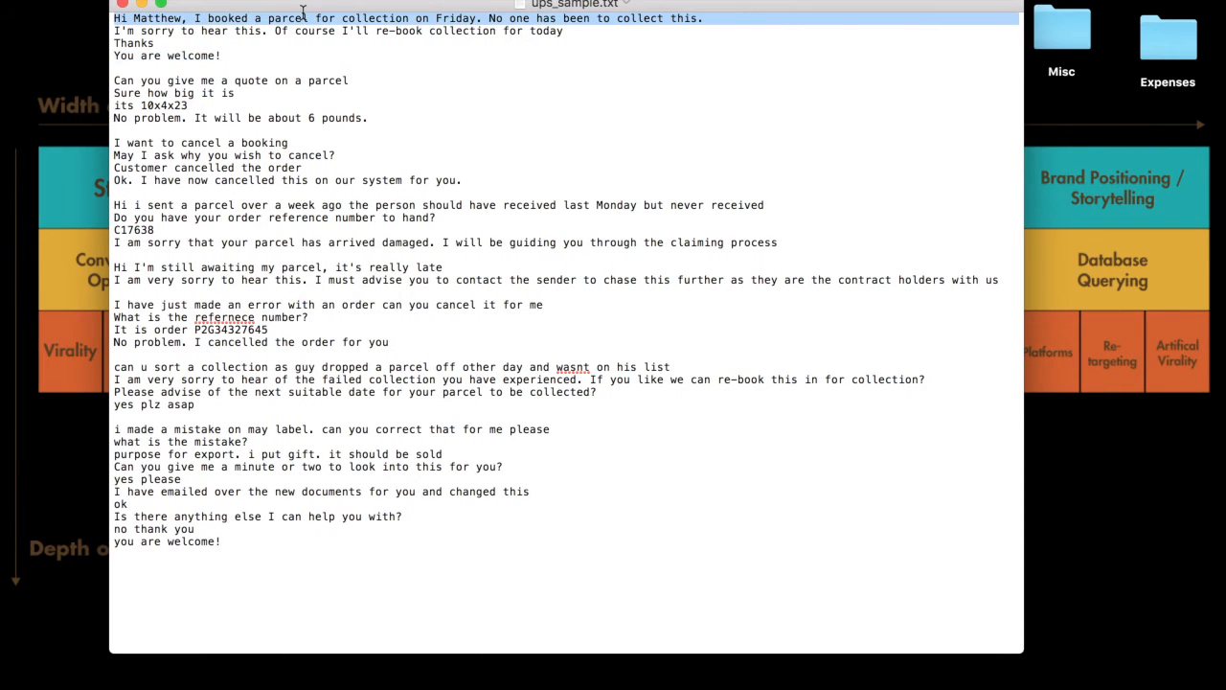
{"action": "key", "text": "ctrl+Right"}
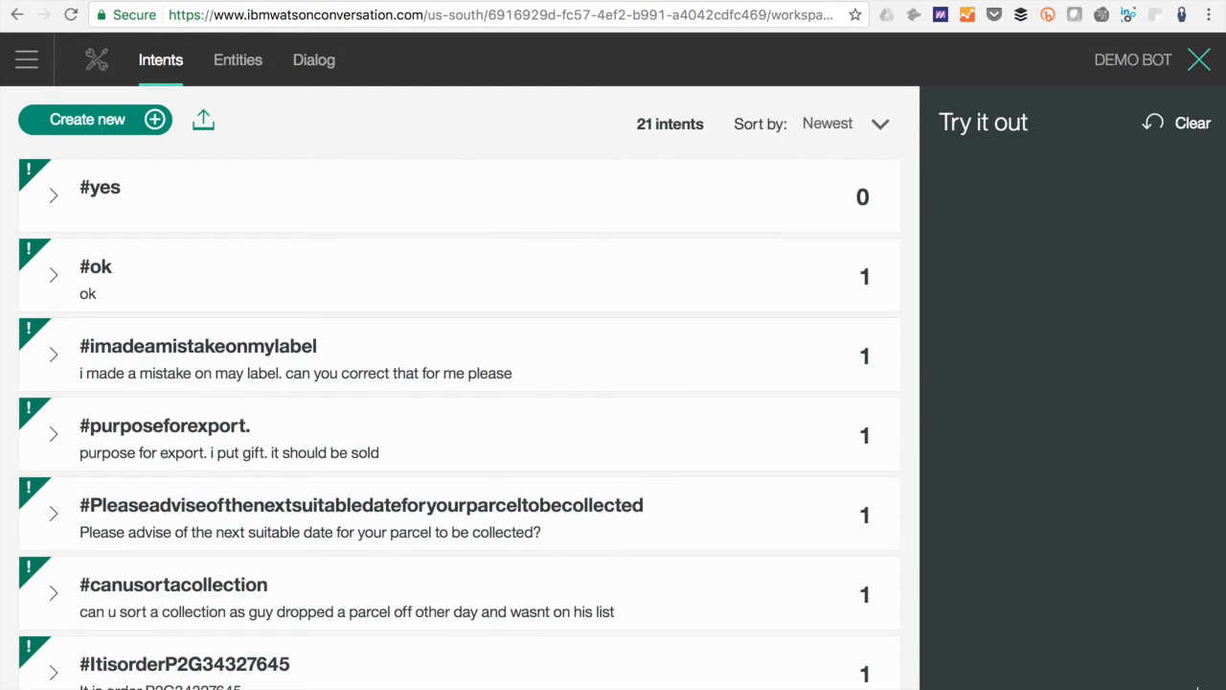
{"action": "key", "text": "Return"}
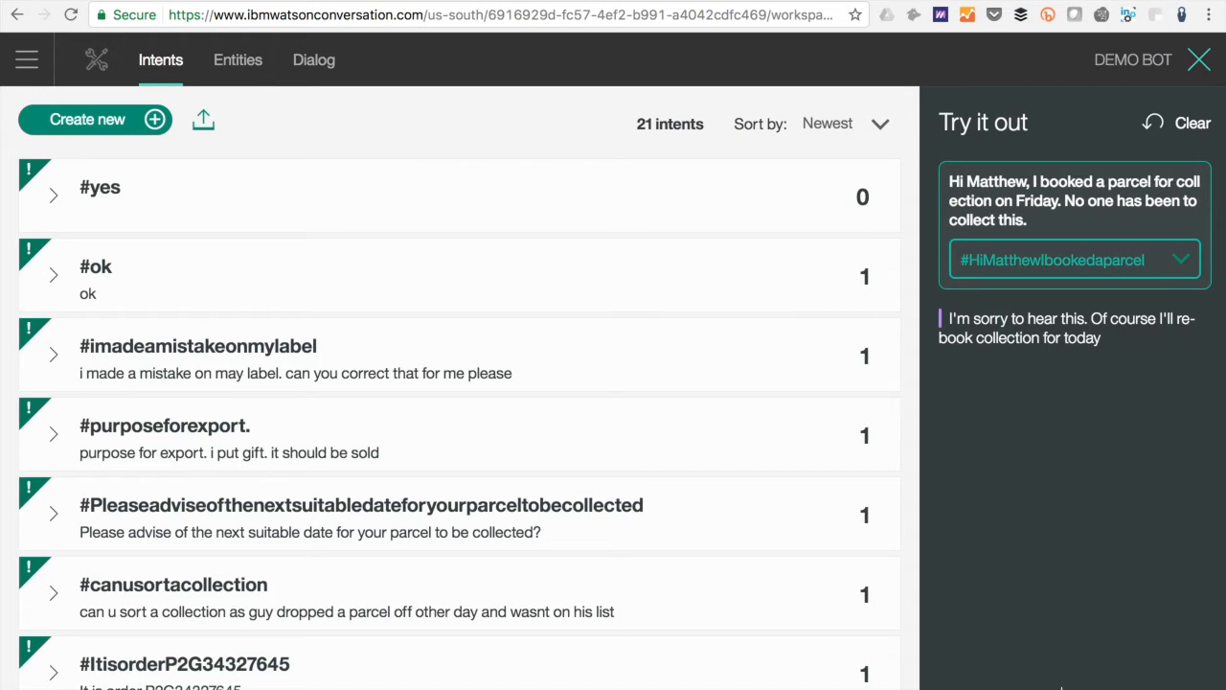
{"action": "key", "text": "Return"}
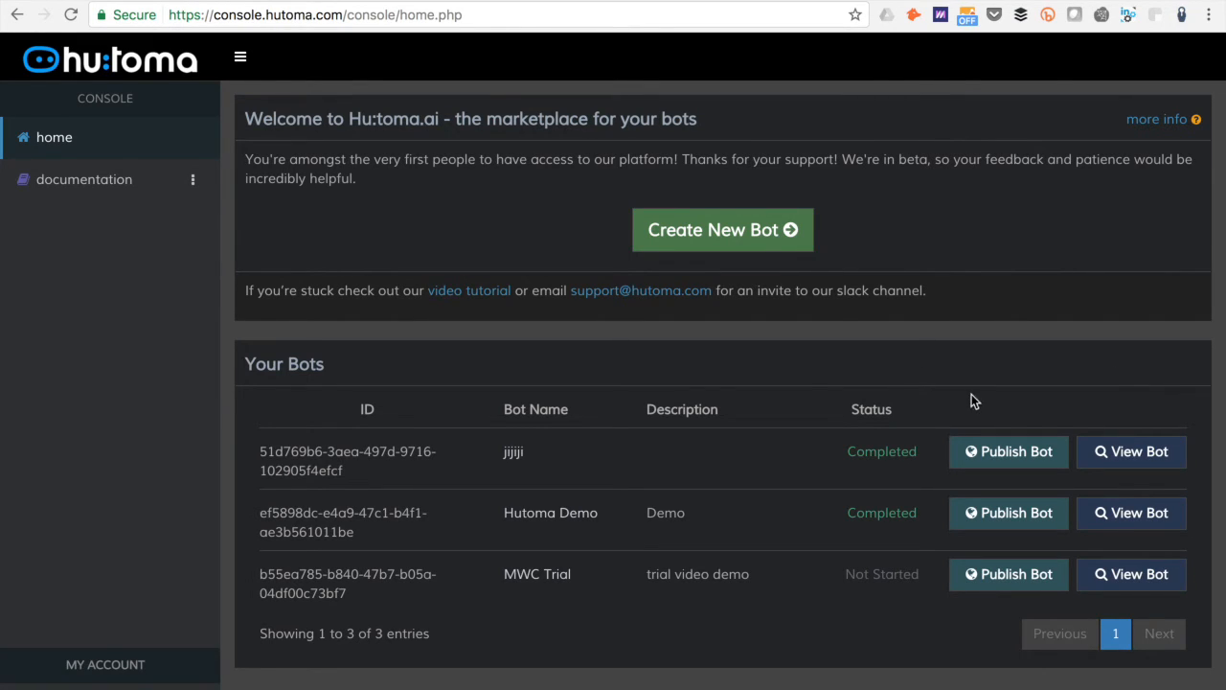
Step: Switch to the Hu:toma console and create a new bot named Video demo with default settings and no added skills
{"action": "left_click", "coordinate": [749, 245]}
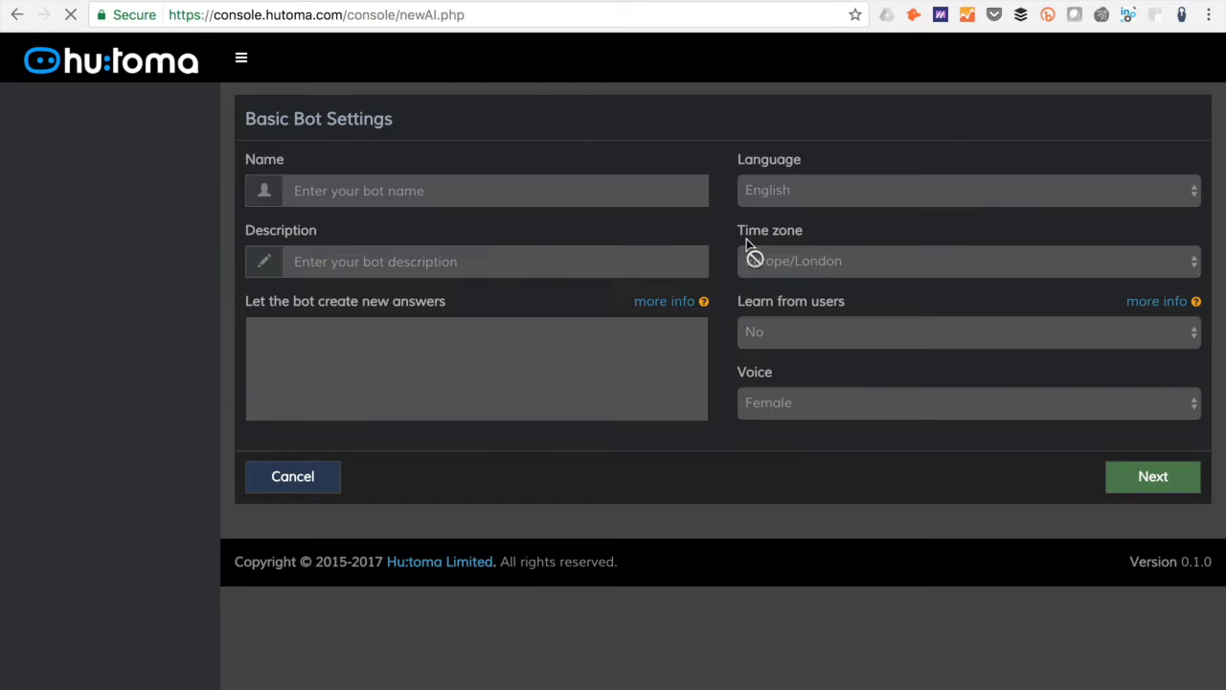
{"action": "left_click", "coordinate": [414, 190]}
{"action": "type", "text": "Video demo"}
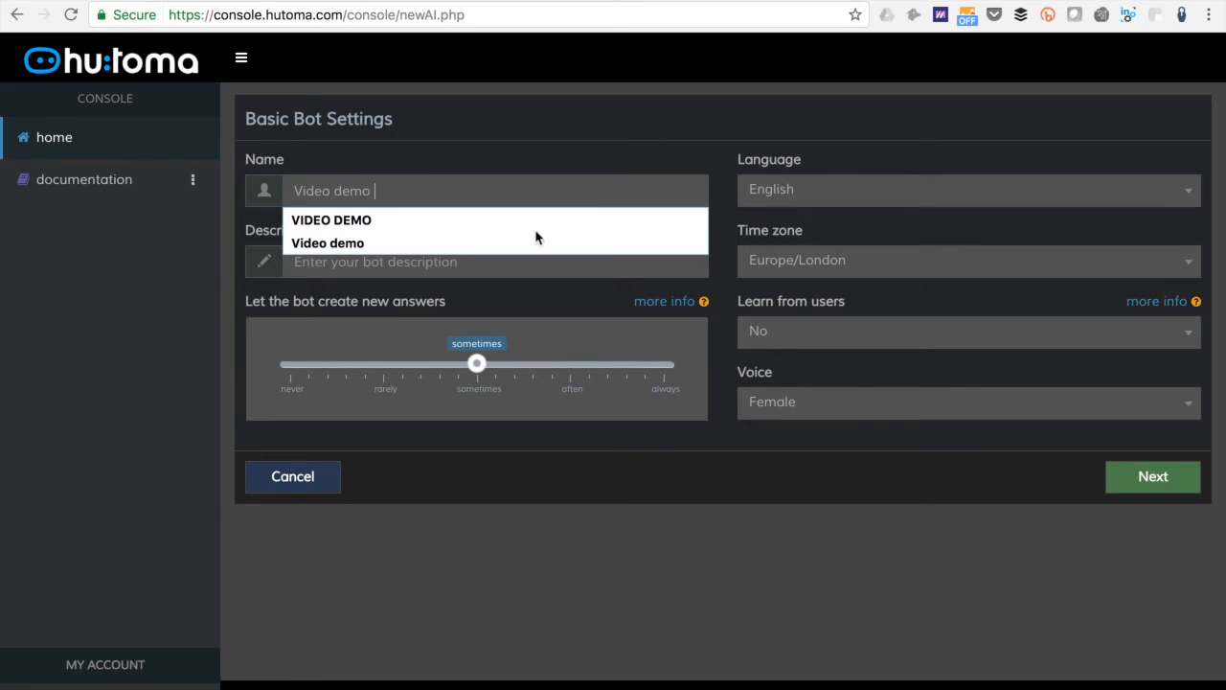
{"action": "left_click", "coordinate": [863, 530]}
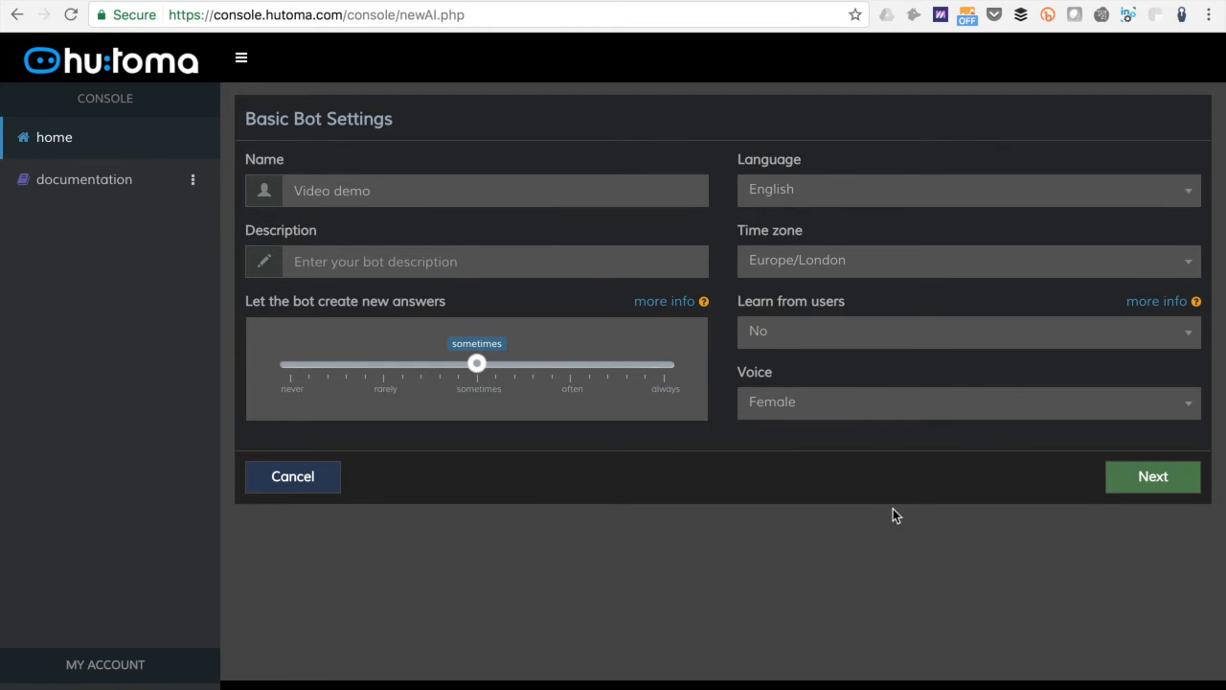
{"action": "left_click", "coordinate": [1146, 483]}
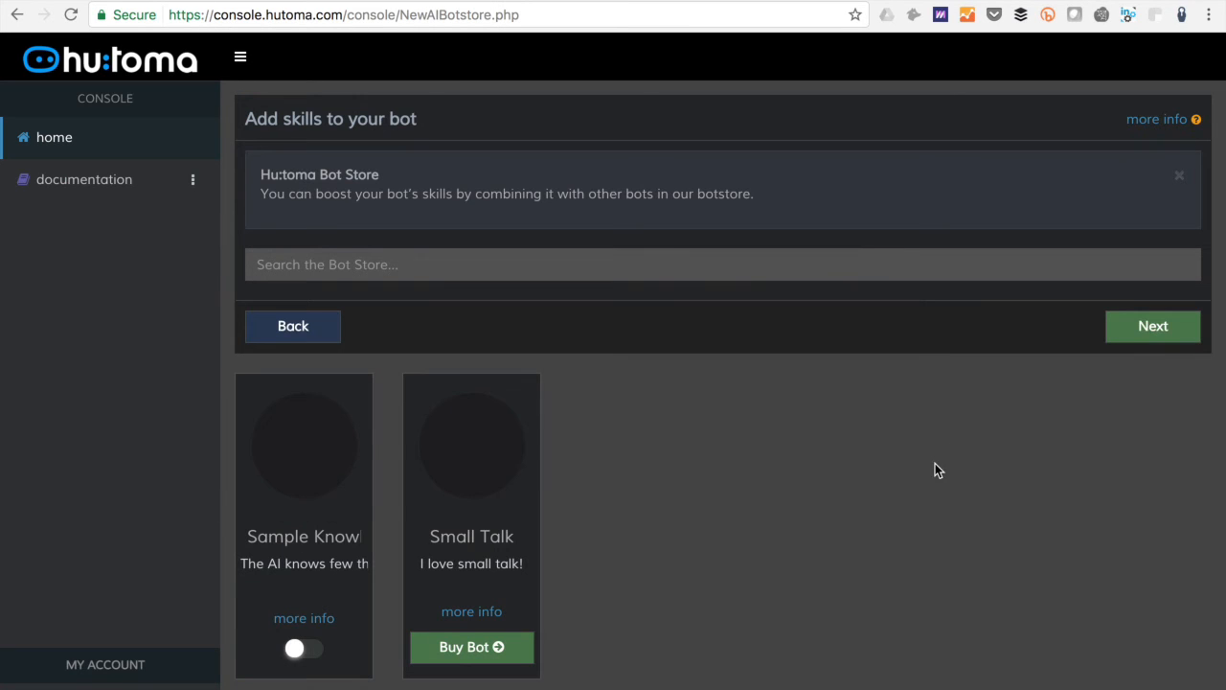
{"action": "left_click", "coordinate": [1135, 341]}
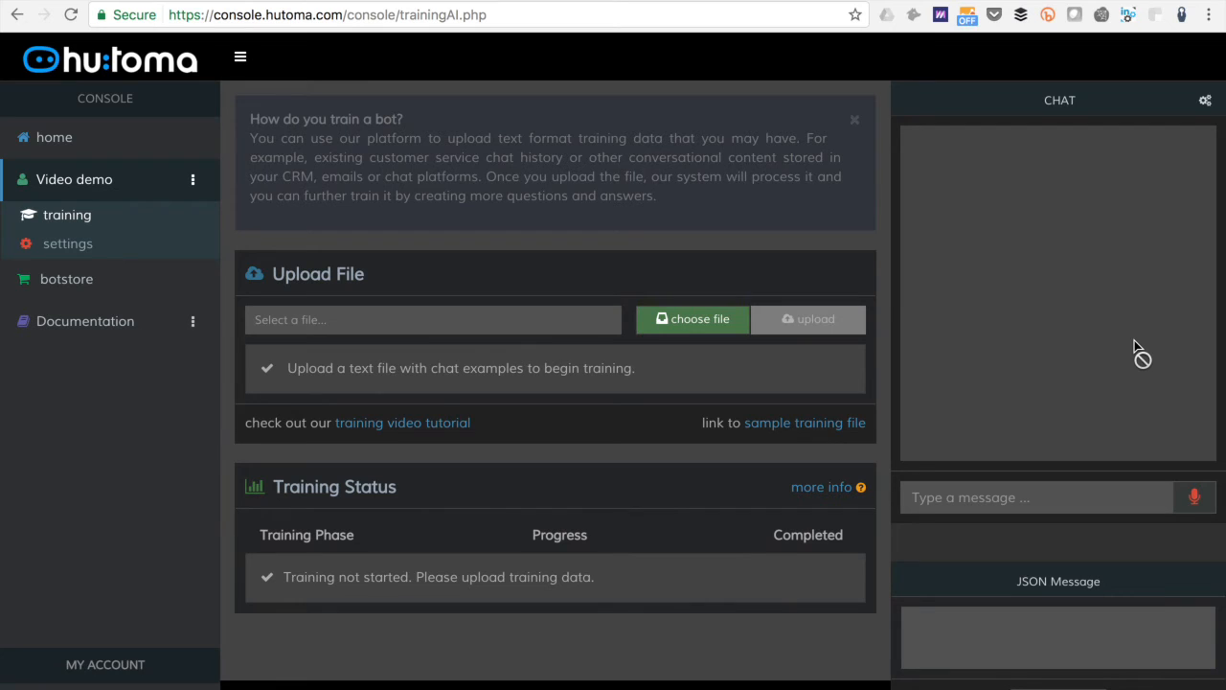
Step: Upload ups_sample.txt as the Video demo bot's training file and check its training status
{"action": "left_click", "coordinate": [709, 325]}
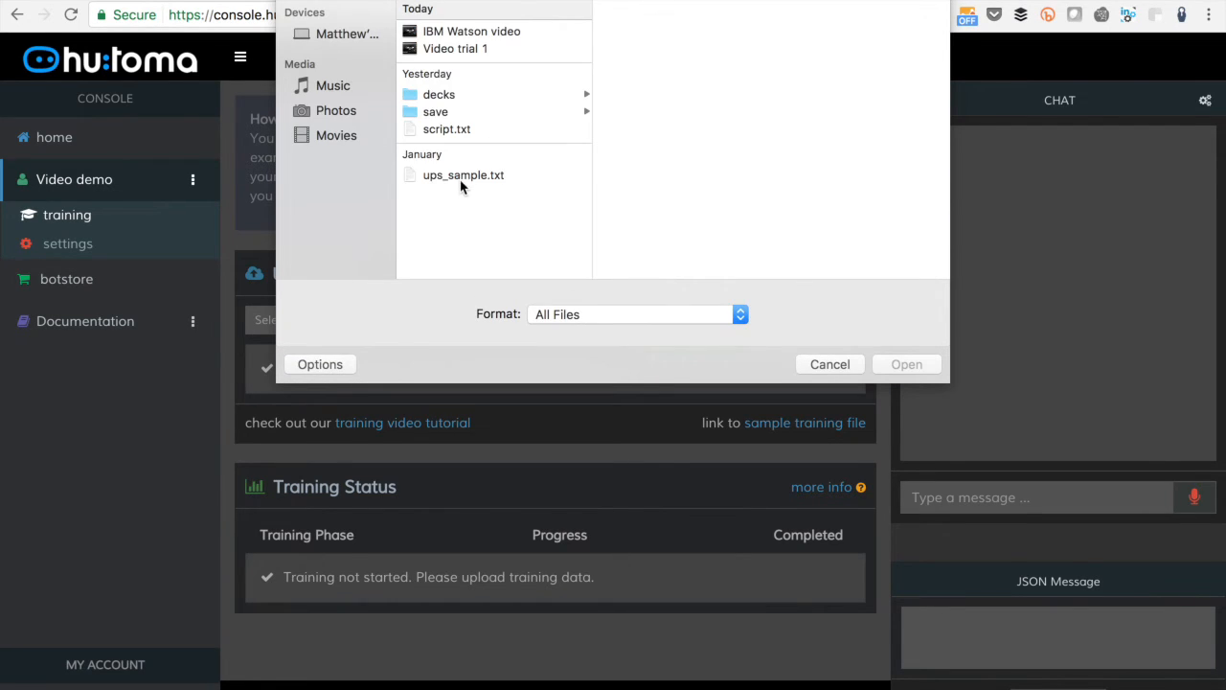
{"action": "left_click", "coordinate": [461, 177]}
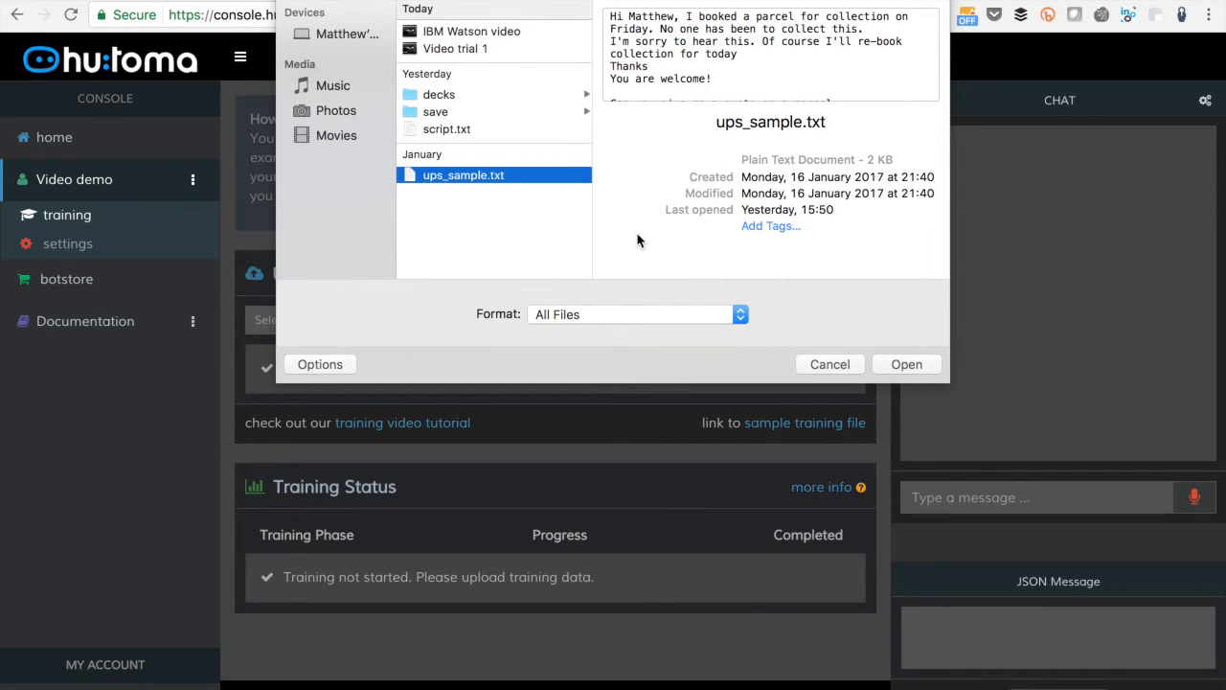
{"action": "left_click", "coordinate": [912, 364]}
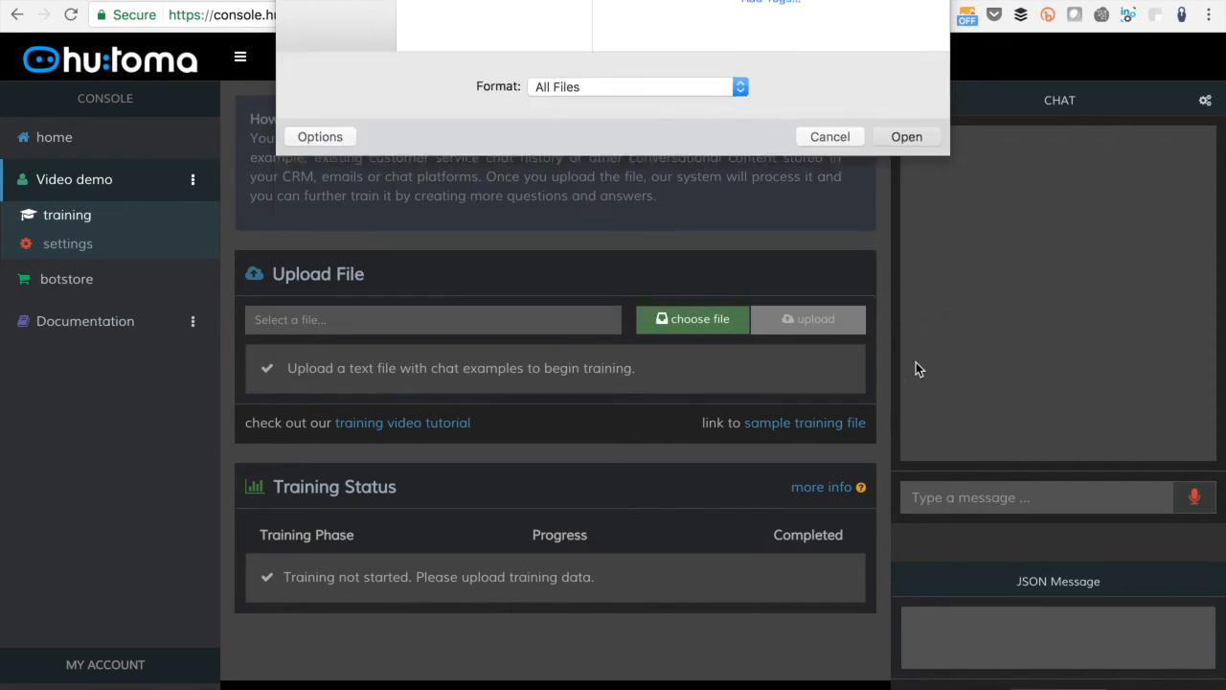
{"action": "left_click", "coordinate": [829, 326]}
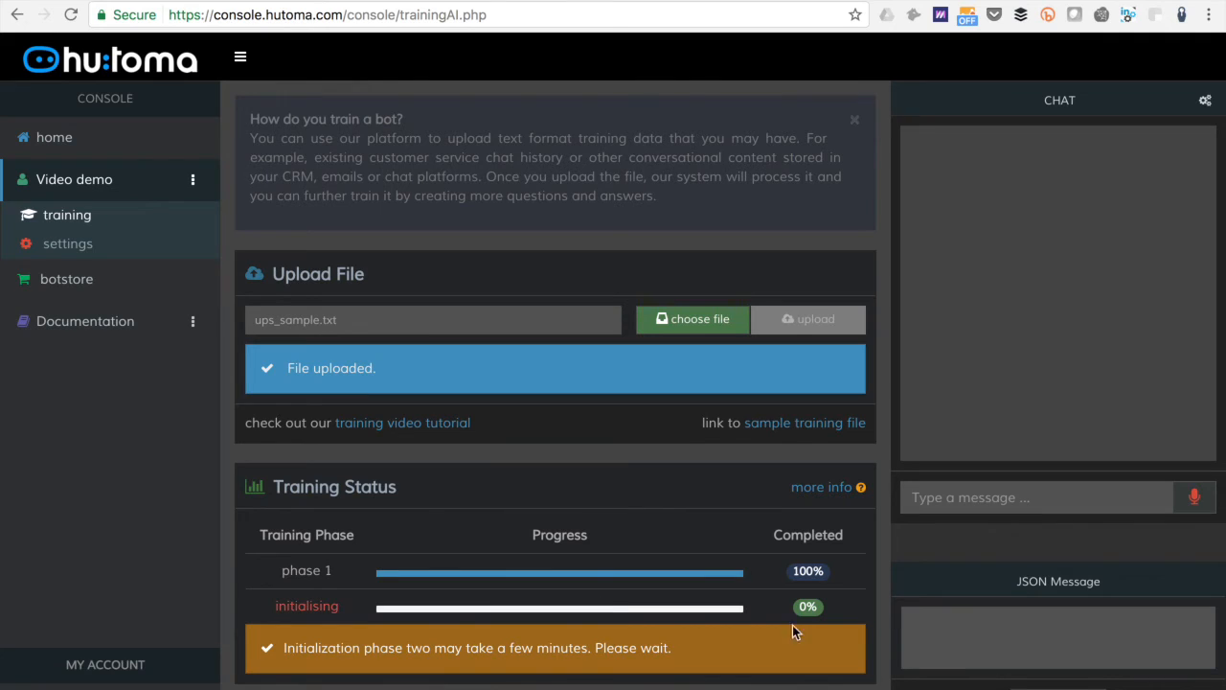
{"action": "scroll", "coordinate": [843, 601], "scroll_direction": "down", "scroll_amount": 1}
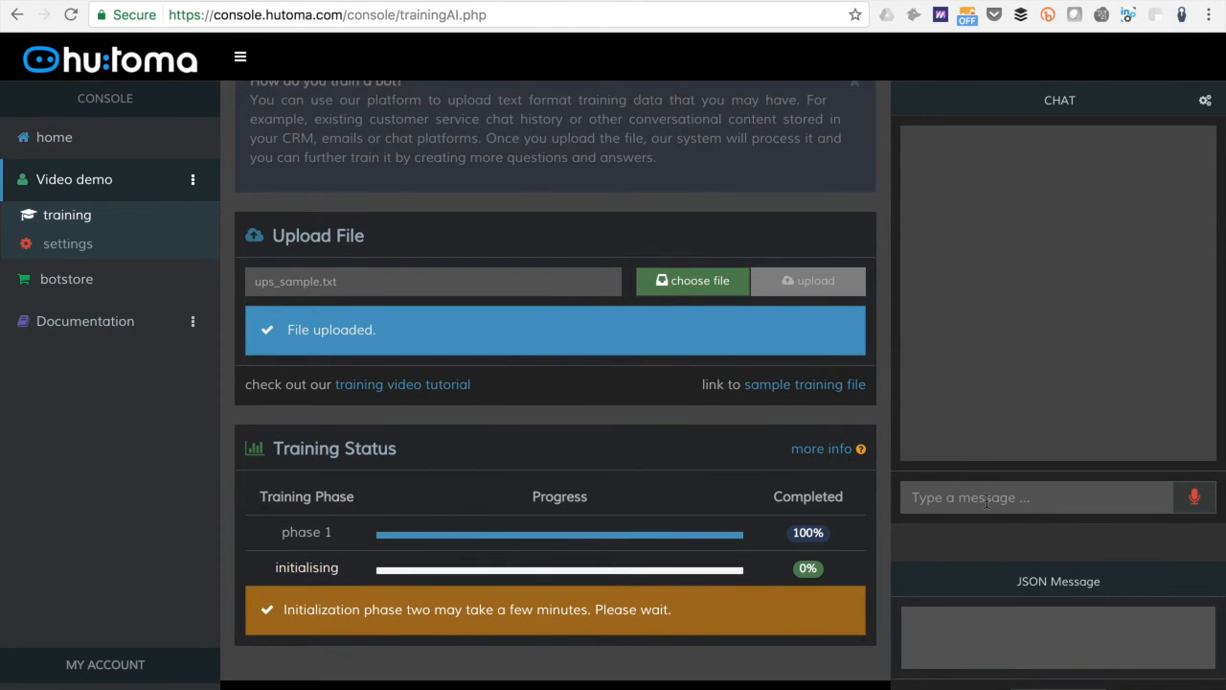
{"action": "scroll", "coordinate": [1114, 389], "scroll_direction": "up", "scroll_amount": 1}
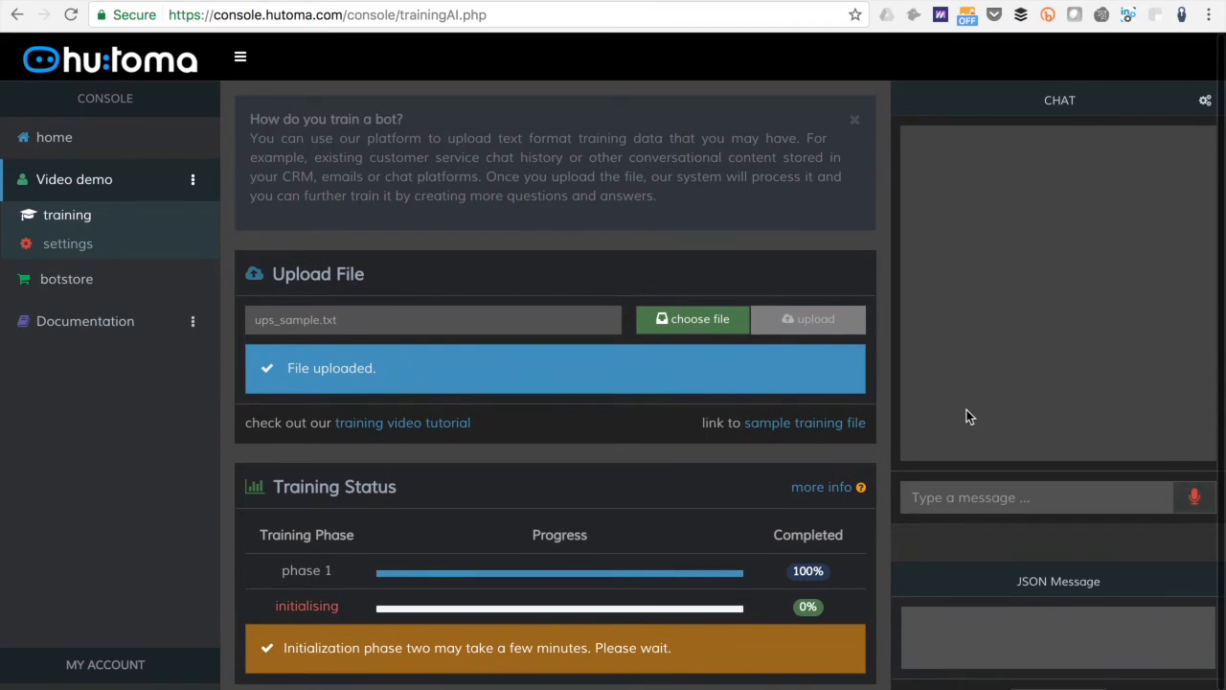
Step: Test the bot by sending the chat message "Hi I'm still waiting on my parcel, it's really late"
{"action": "left_click", "coordinate": [984, 502]}
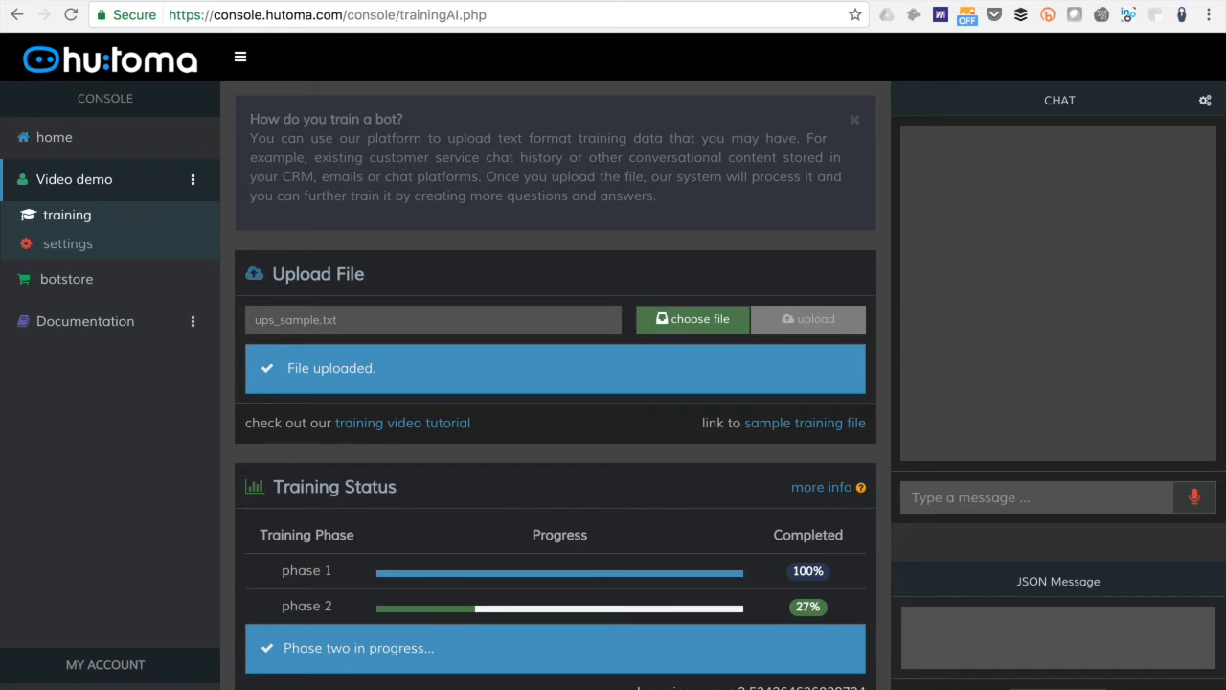
{"action": "type", "text": "Hi I'"}
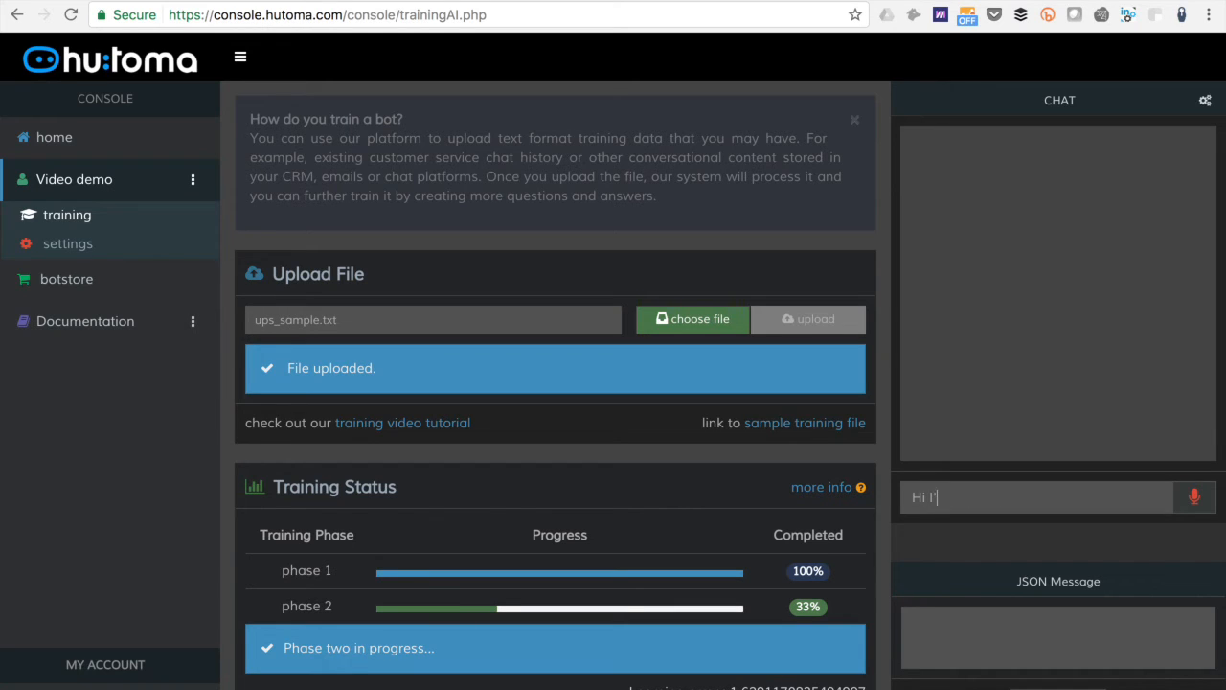
{"action": "type", "text": "m still wait"}
{"action": "key", "text": "BackSpace"}
{"action": "key", "text": "BackSpace"}
{"action": "key", "text": "BackSpace"}
{"action": "type", "text": "aiting on my "}
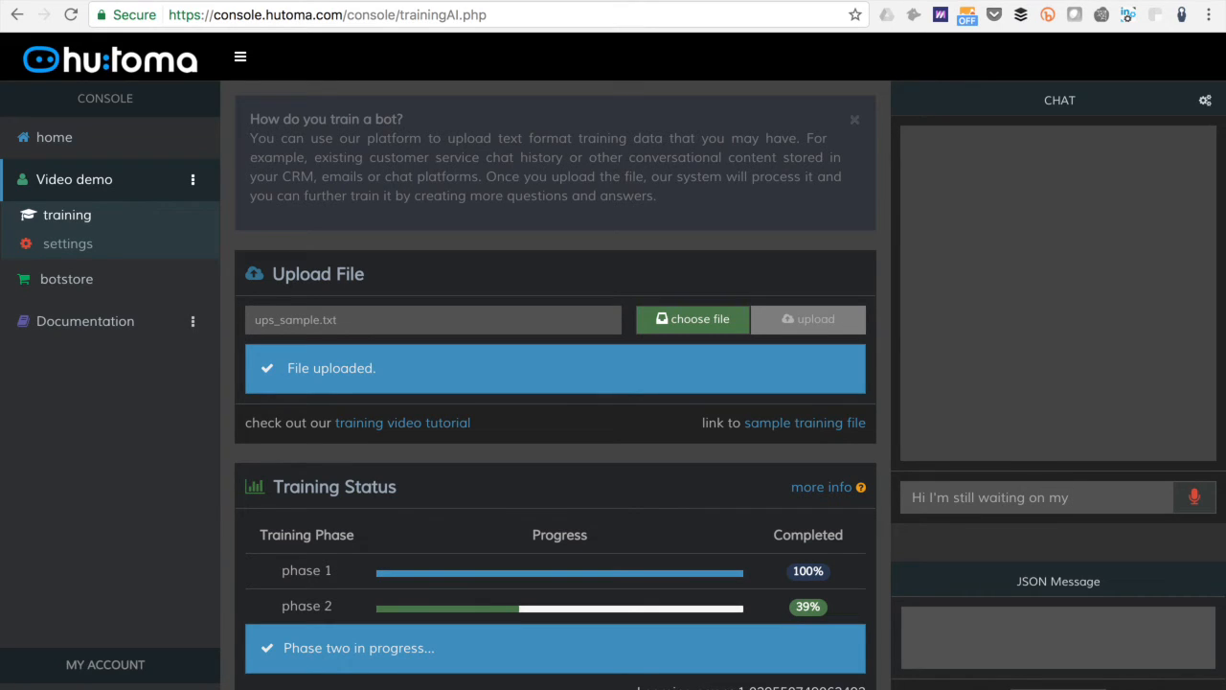
{"action": "type", "text": "parcel, it's really late"}
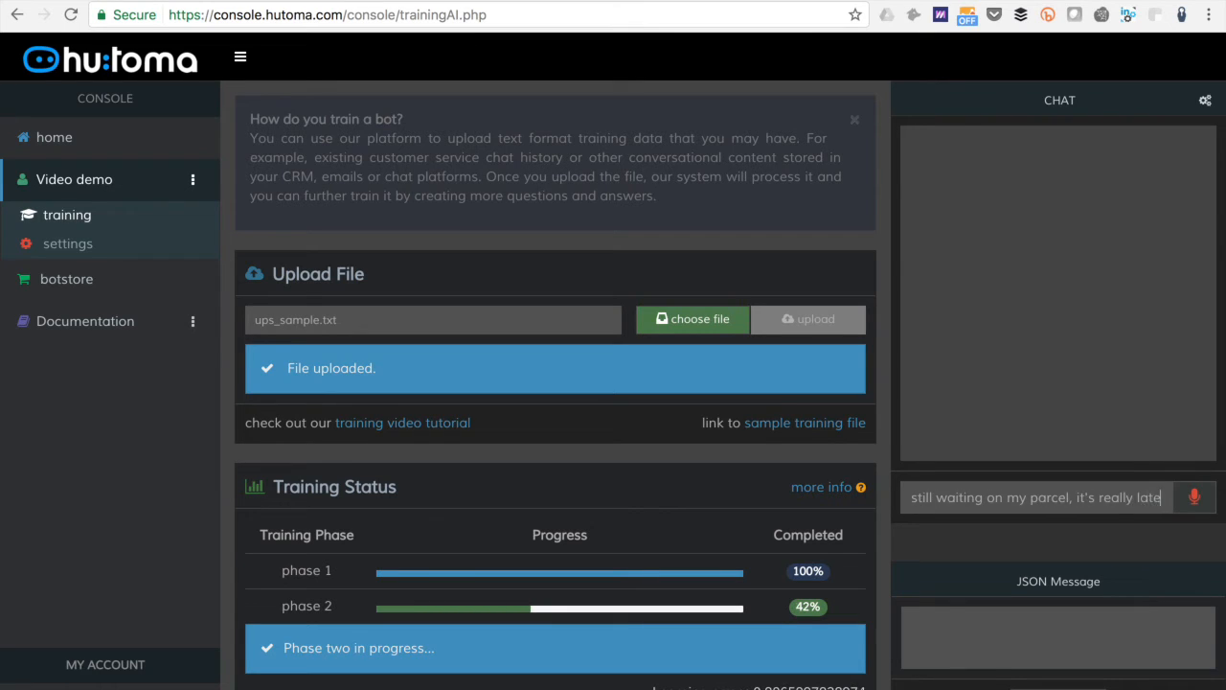
{"action": "key", "text": "Return"}
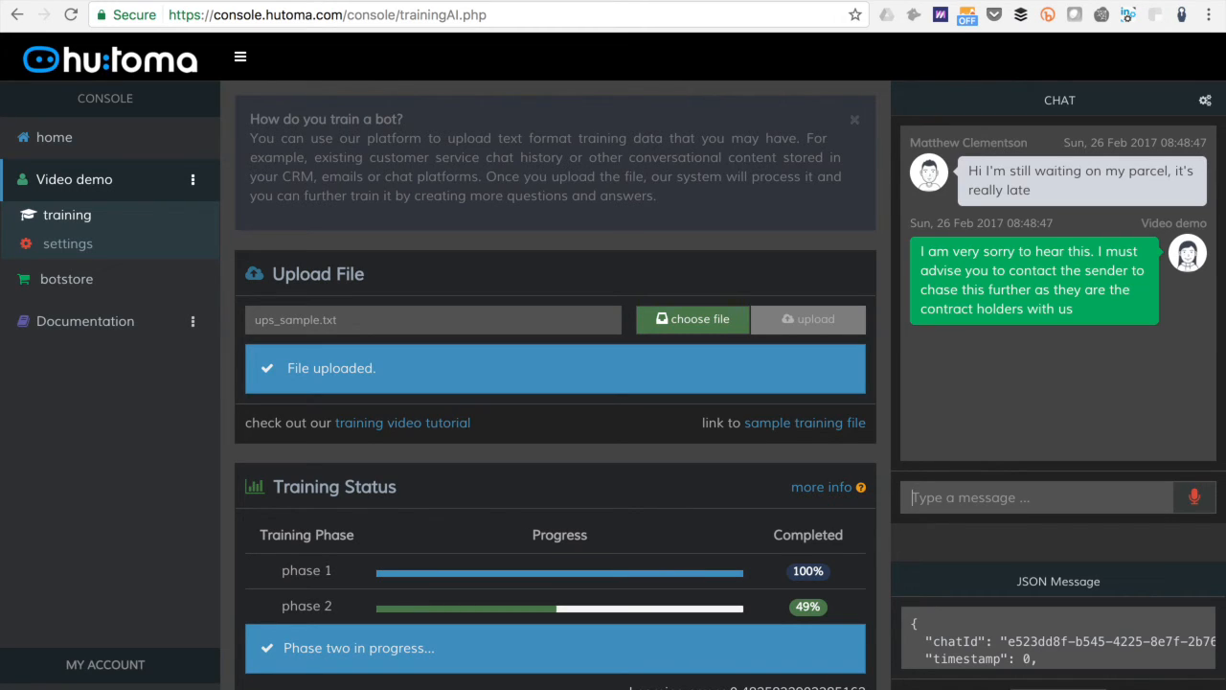
Step: Send the bot the chat message "Hi, i sent a parcel a long time ago and it hasn't arrived yet"
{"action": "type", "text": "Hi, i"}
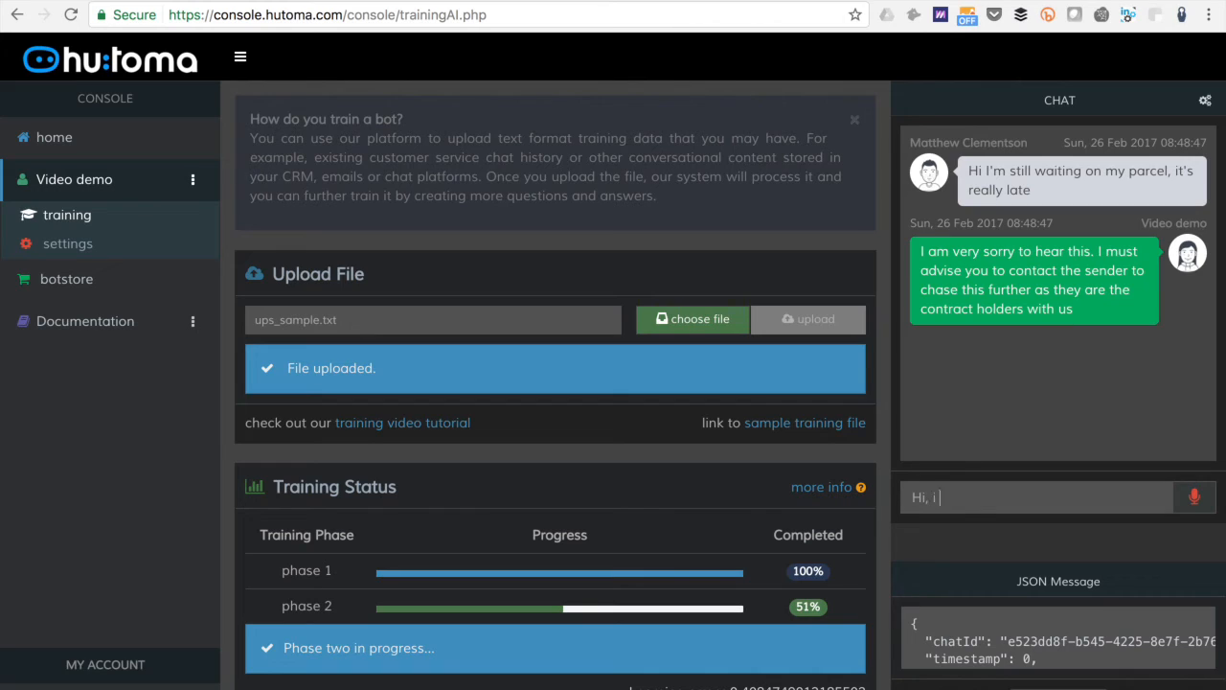
{"action": "type", "text": " sent a parcel a long time a"}
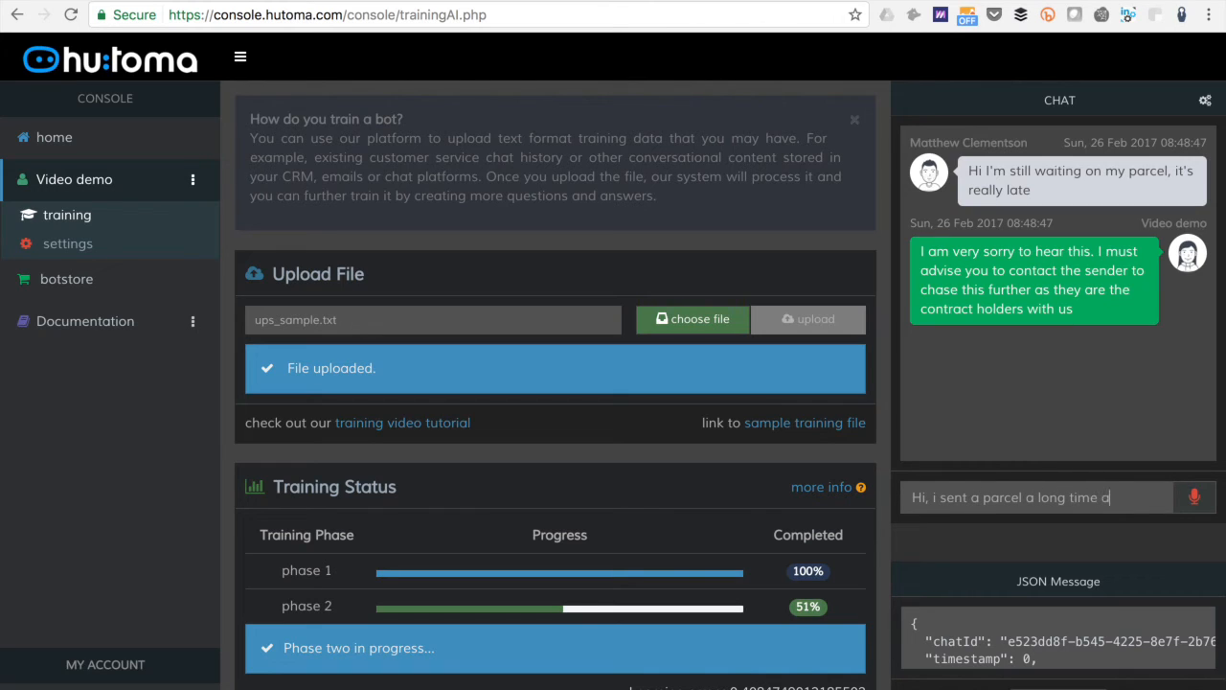
{"action": "type", "text": "go and it has"}
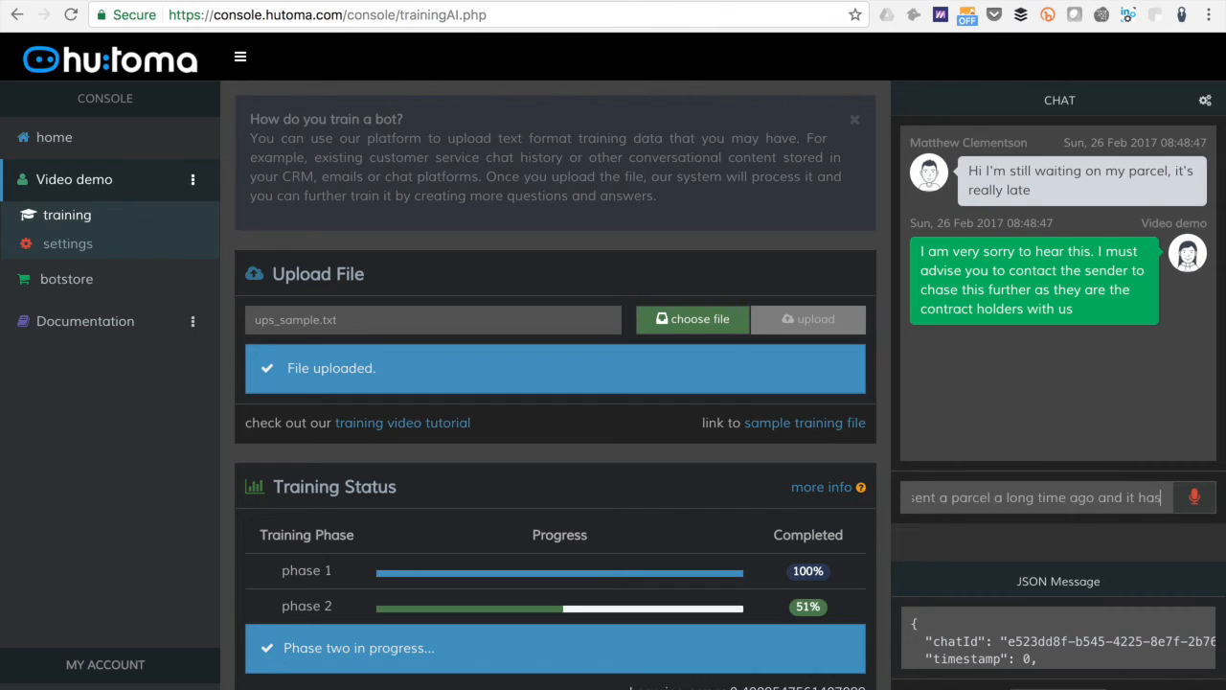
{"action": "type", "text": "n't arrived yet"}
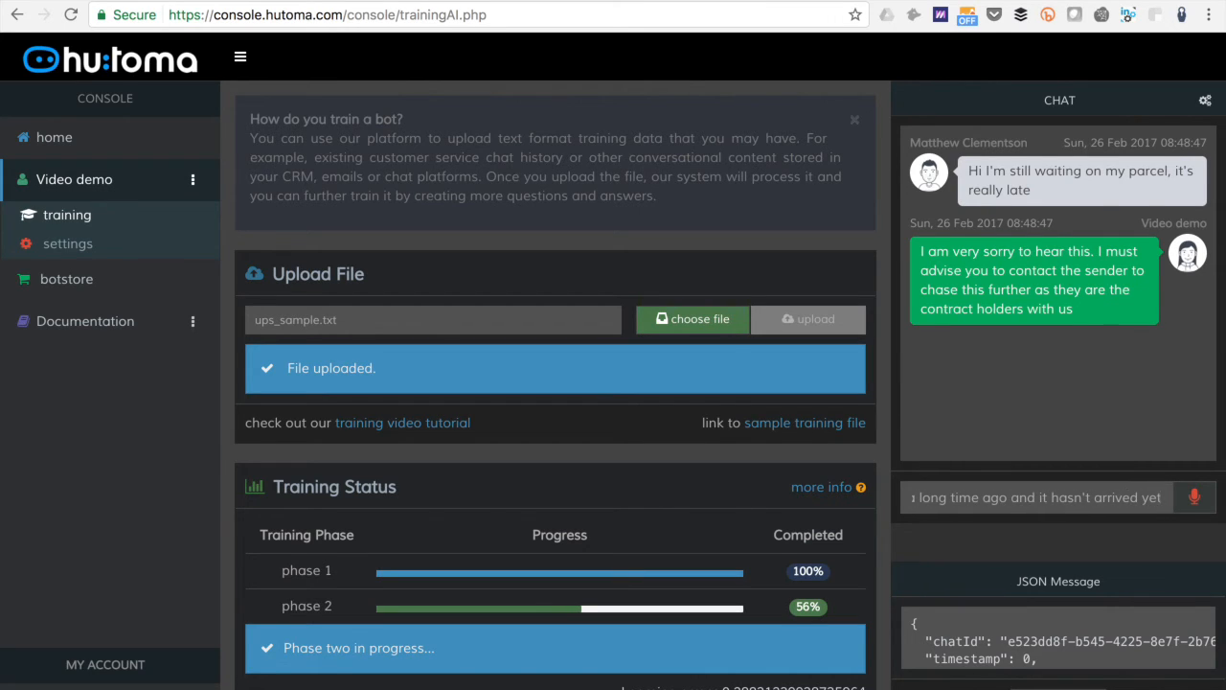
{"action": "key", "text": "Return"}
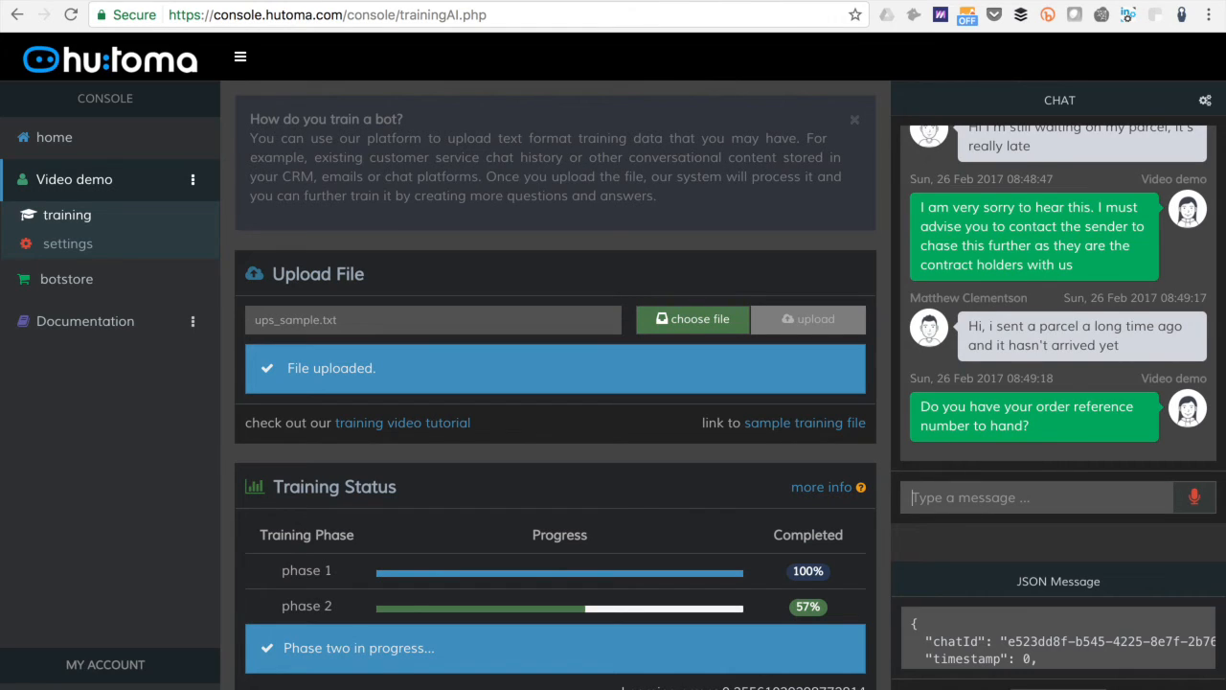
Step: Send the bot the chat message "Hello no one showed up to pick up my parcel"
{"action": "type", "text": "Hello"}
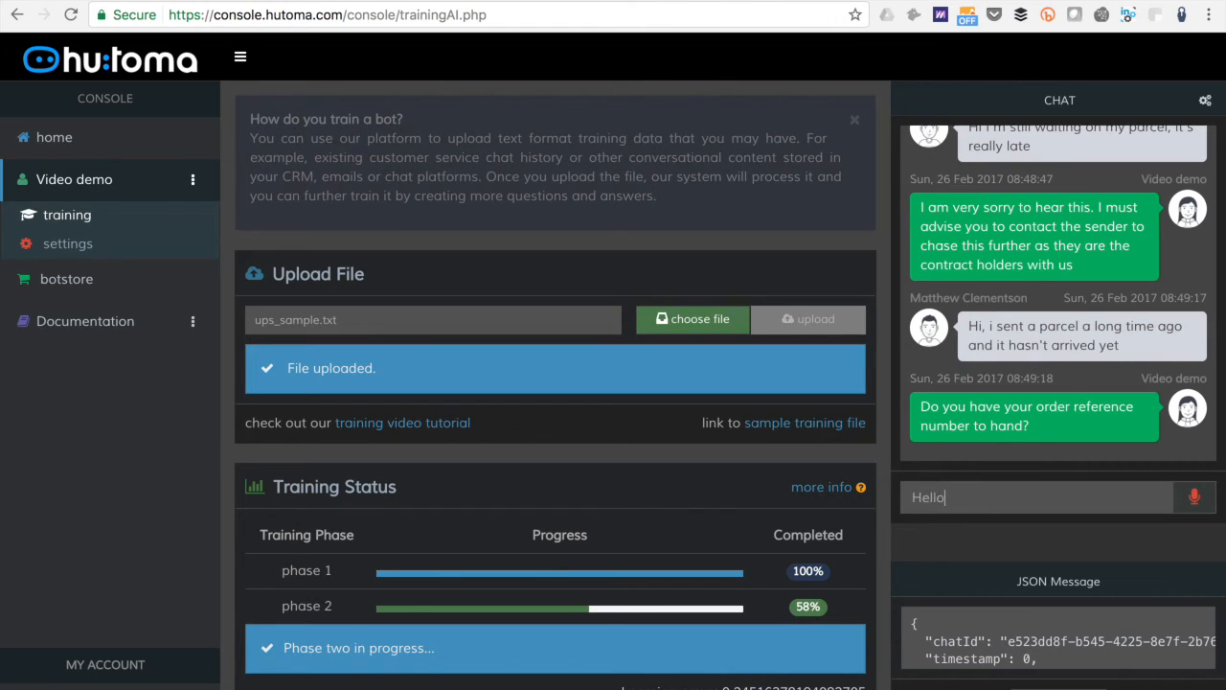
{"action": "type", "text": " no one showed up to pick up my parcel"}
{"action": "key", "text": "Return"}
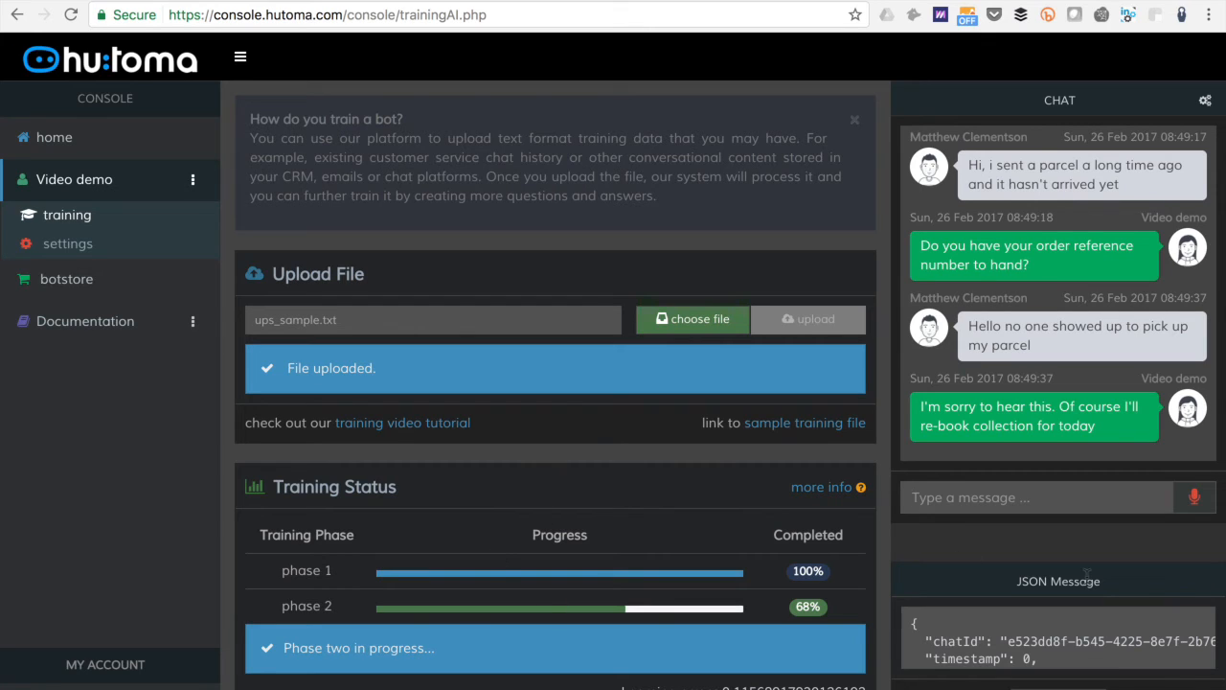
Step: Send the bot the chat message "I want to cancel a booking"
{"action": "type", "text": "I want to cel"}
{"action": "key", "text": "BackSpace"}
{"action": "key", "text": "BackSpace"}
{"action": "type", "text": "ancel"}
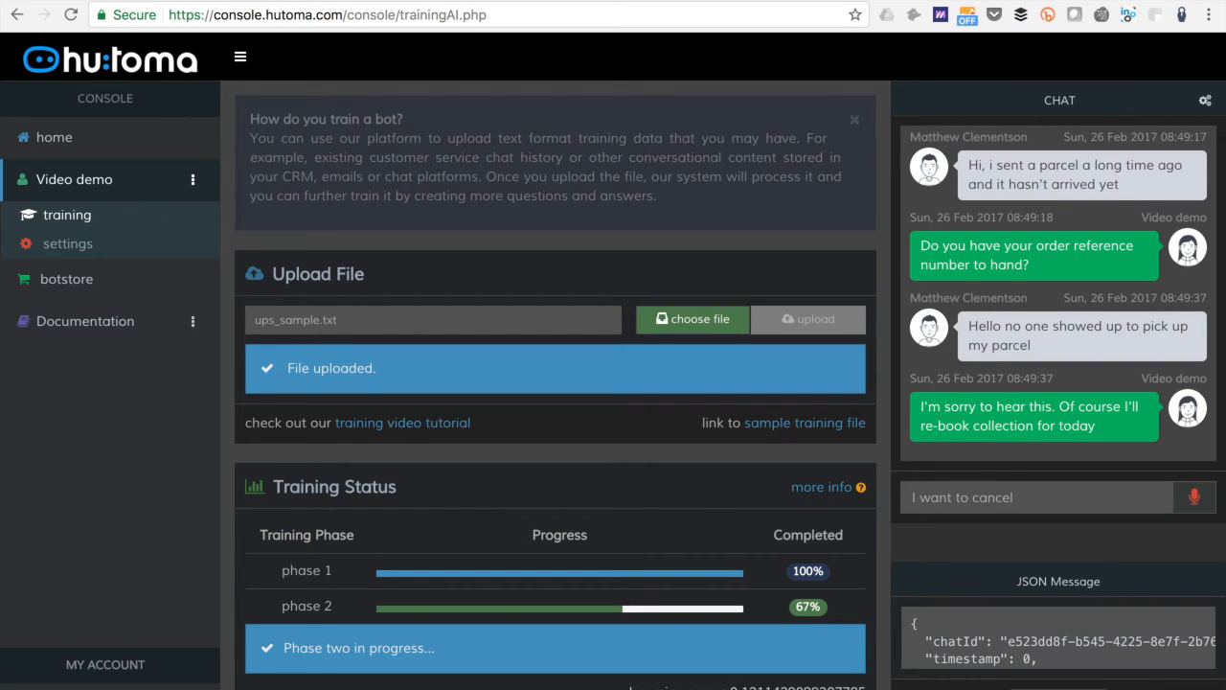
{"action": "type", "text": " a booking"}
{"action": "key", "text": "Return"}
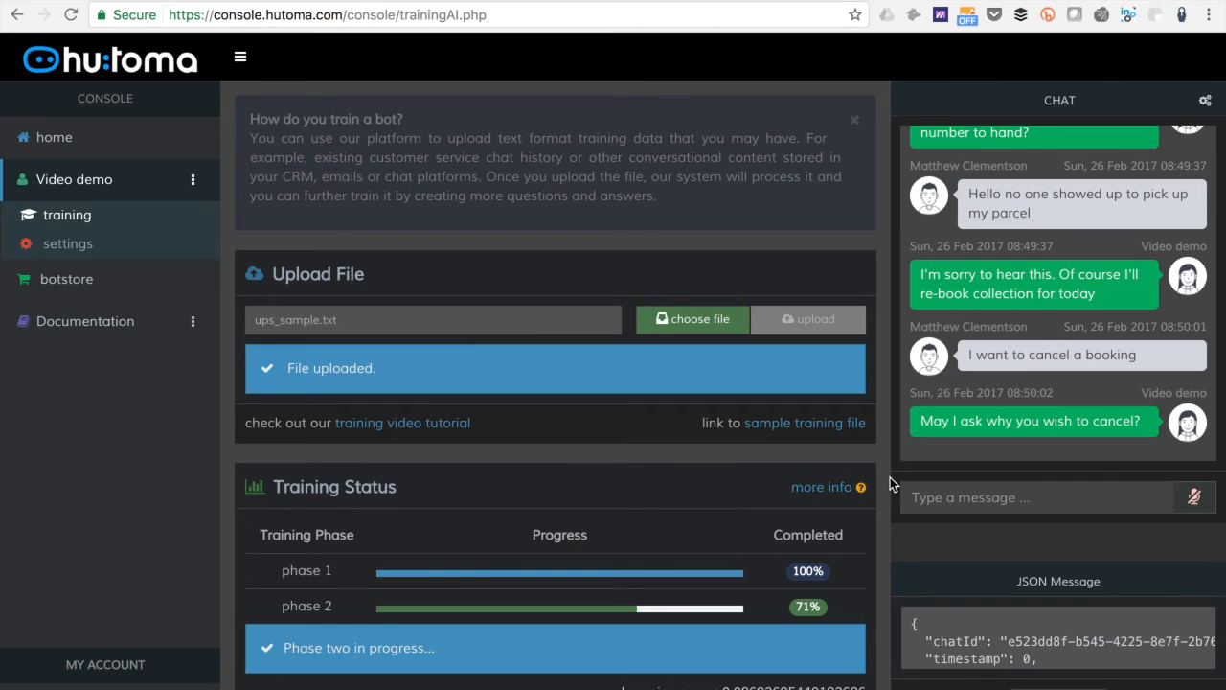
Step: Answer the bot's cancellation question with "The customer wanted to cancel" and close the conversation with "Thanks"
{"action": "left_click", "coordinate": [963, 508]}
{"action": "type", "text": "T"}
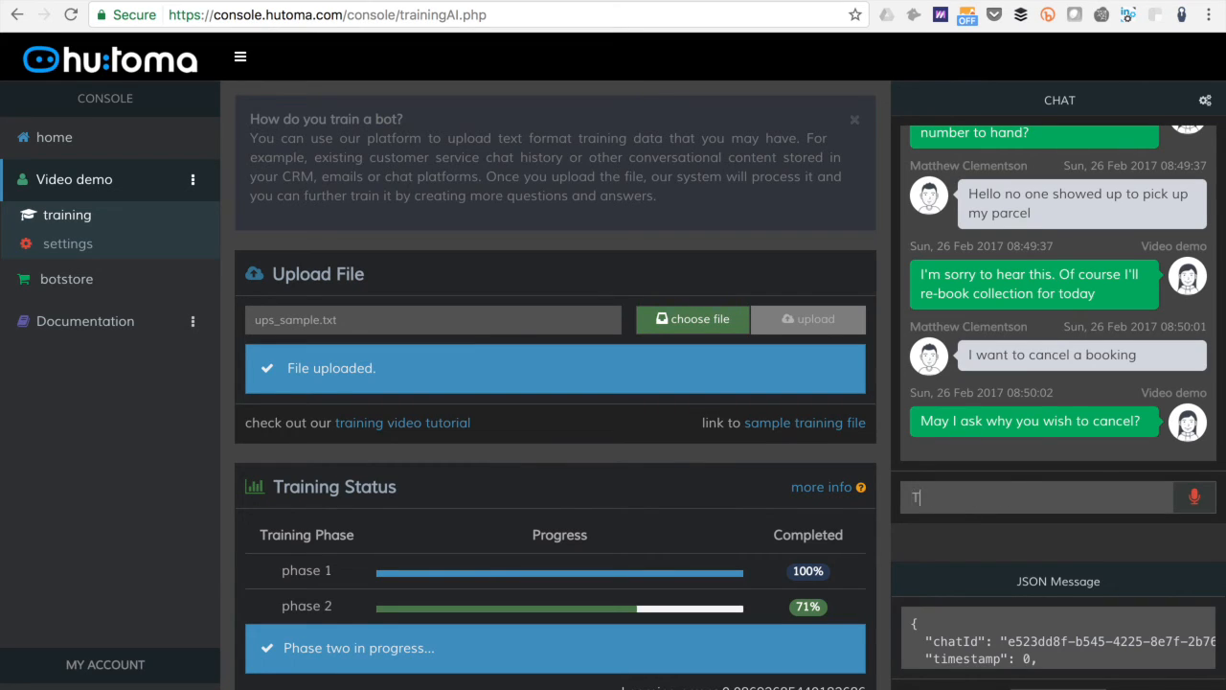
{"action": "type", "text": "he customer wanted to cancel"}
{"action": "key", "text": "Return"}
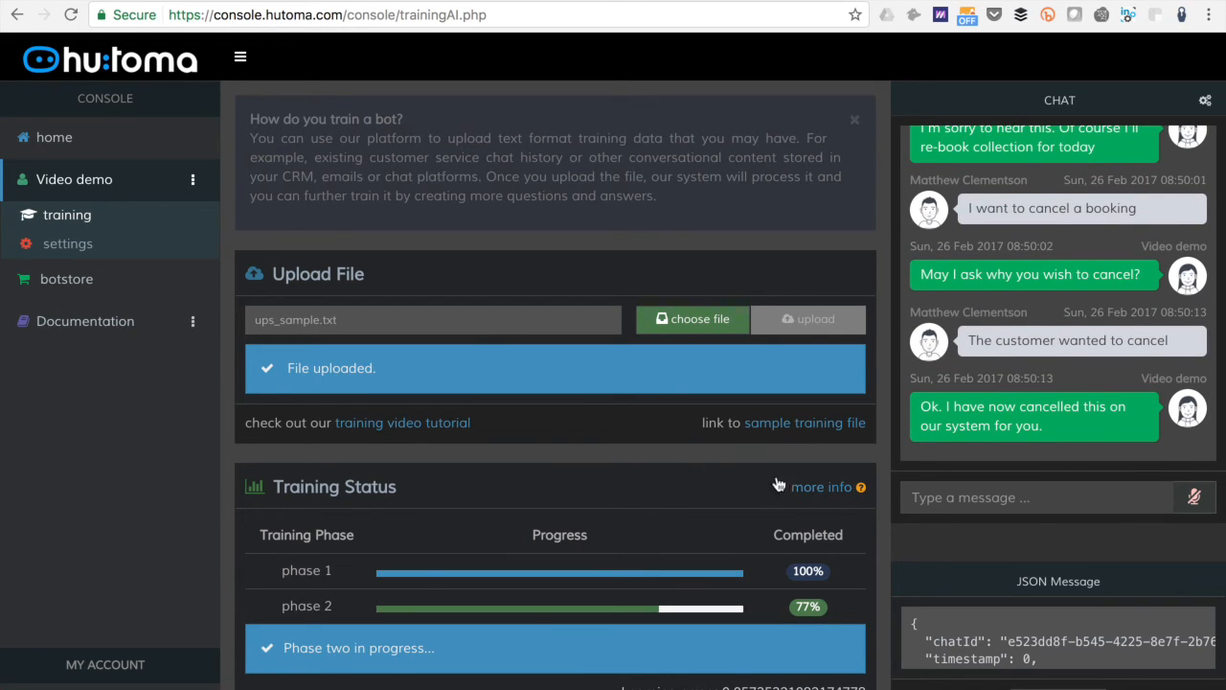
{"action": "left_click", "coordinate": [915, 498]}
{"action": "type", "text": "Thanks"}
{"action": "key", "text": "Return"}
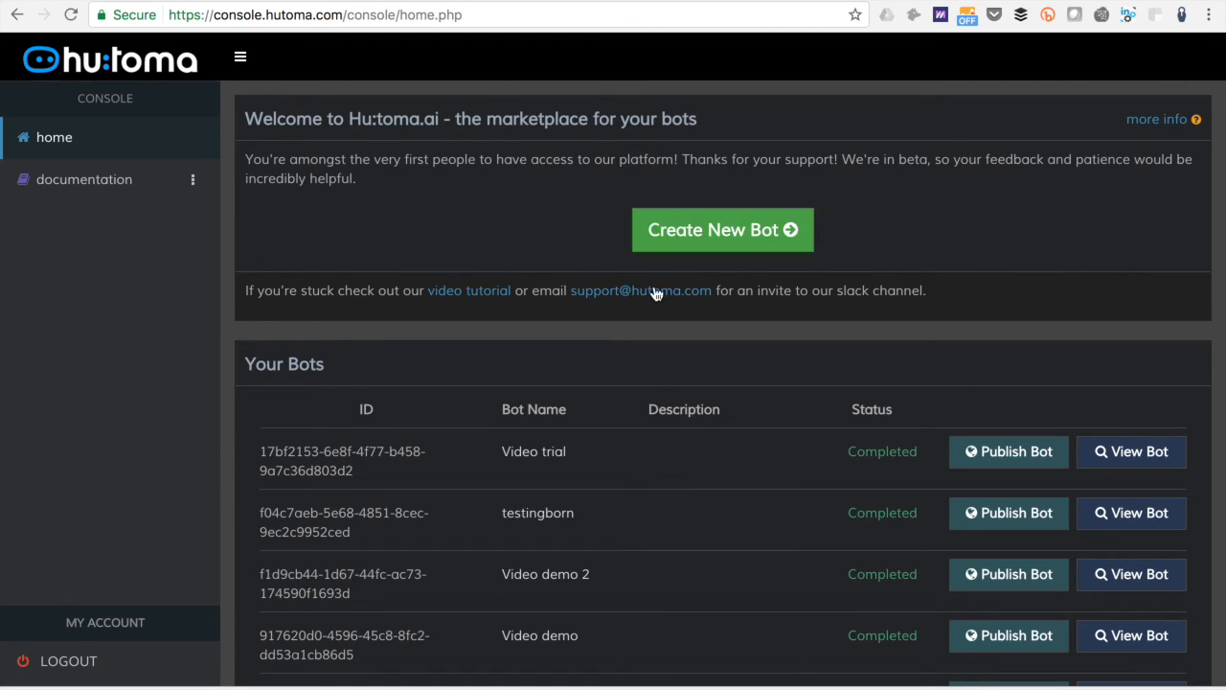
Step: Start a second new bot from the console home page, named Video Demo 3, keeping the default basic settings
{"action": "left_click", "coordinate": [771, 232]}
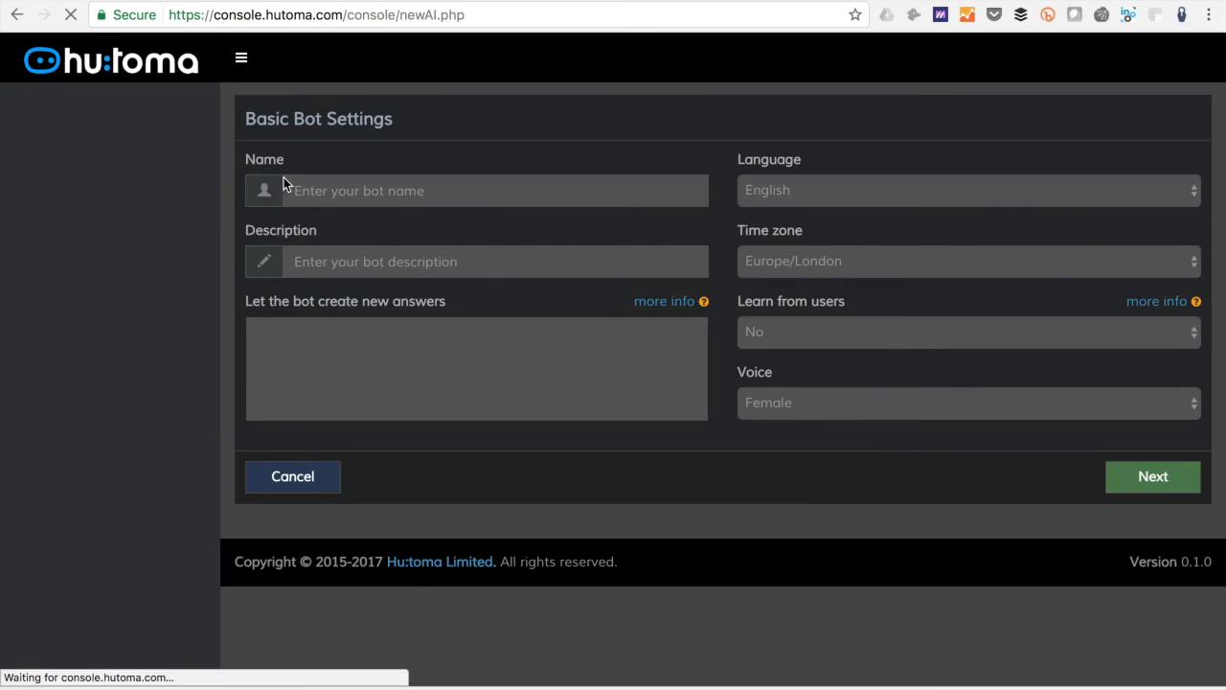
{"action": "left_click", "coordinate": [357, 190]}
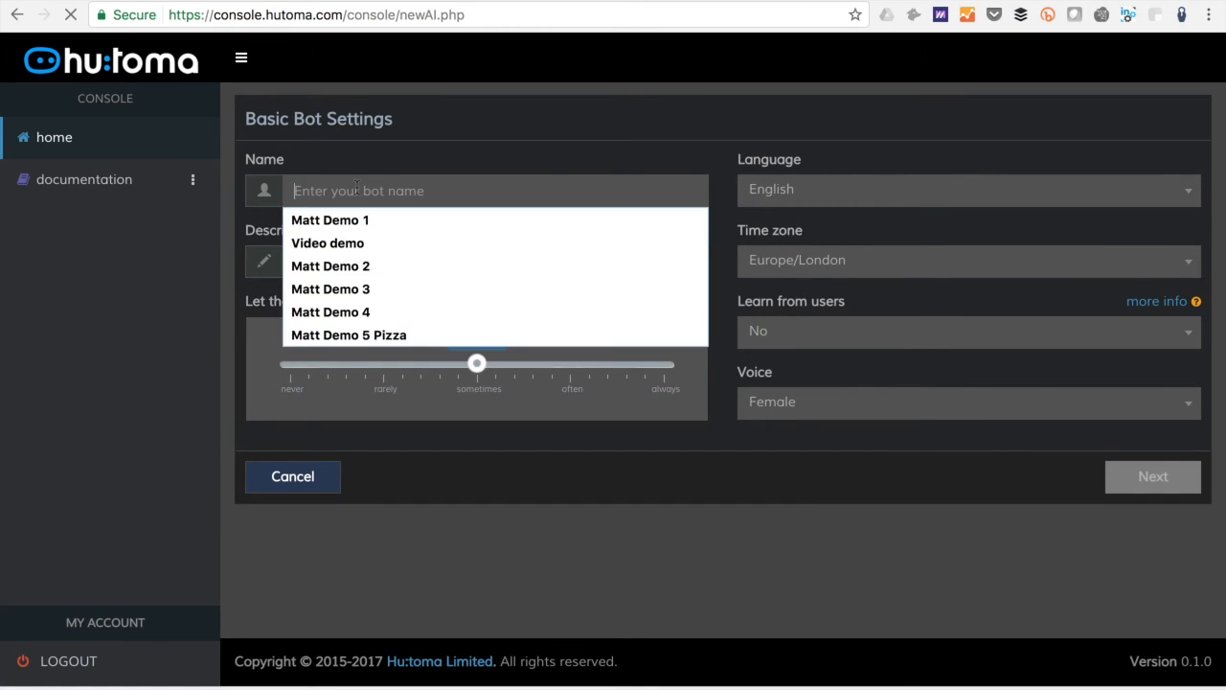
{"action": "type", "text": "Video Demo"}
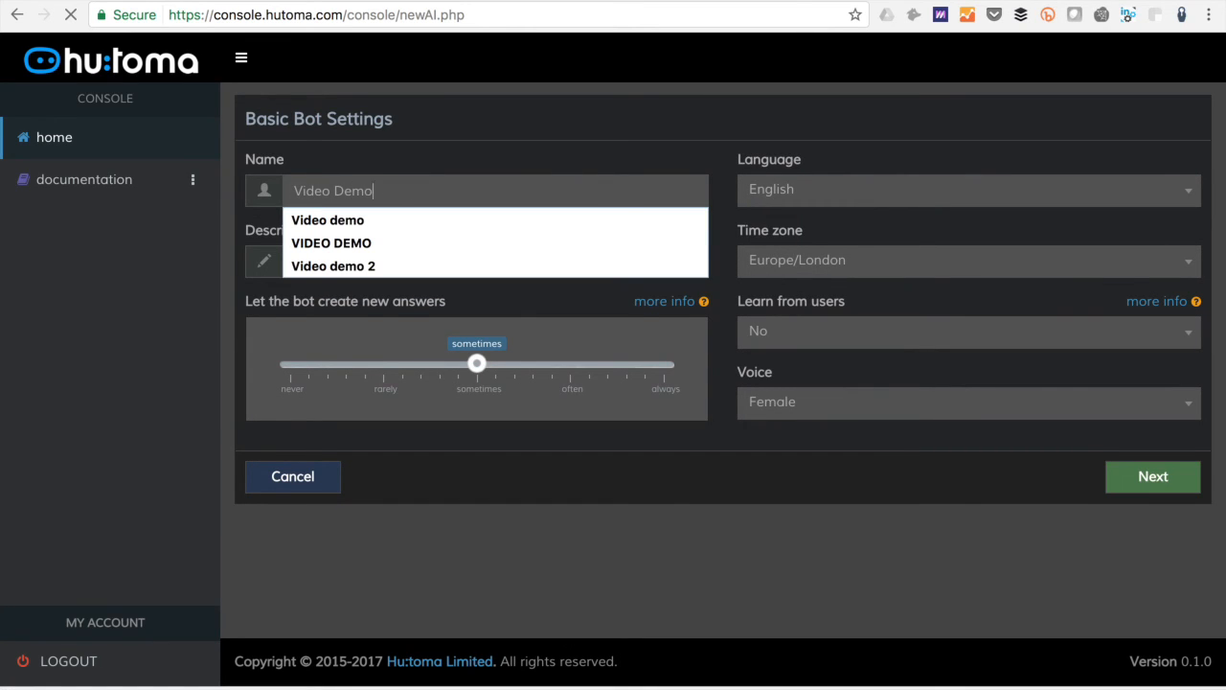
{"action": "key", "text": "Return"}
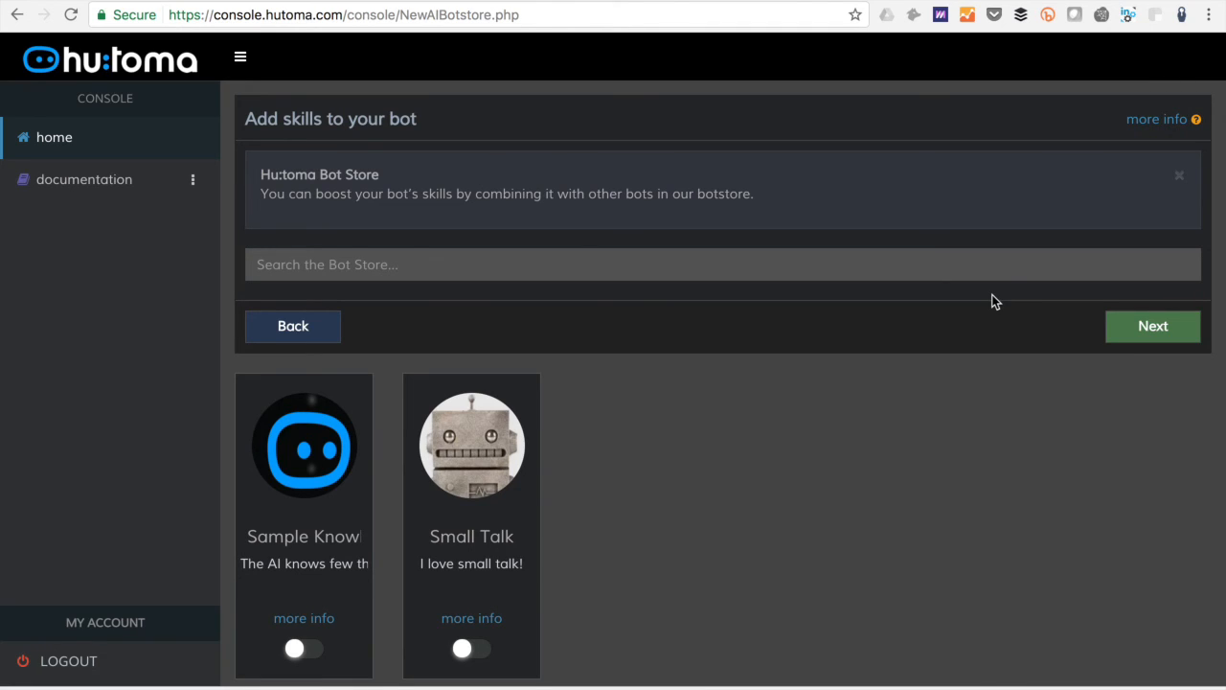
Step: Enable the sample knowledge skill for the new bot, leave Small Talk off, and continue to the training page
{"action": "scroll", "coordinate": [991, 294], "scroll_direction": "down", "scroll_amount": 1}
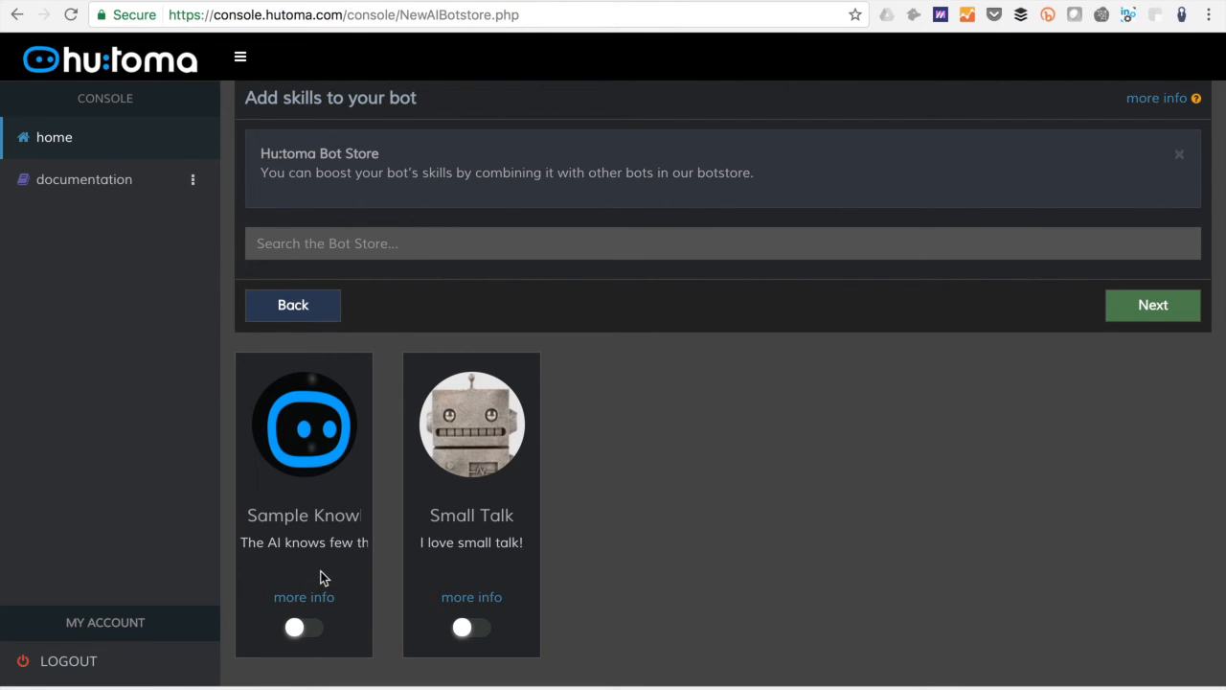
{"action": "left_click", "coordinate": [301, 629]}
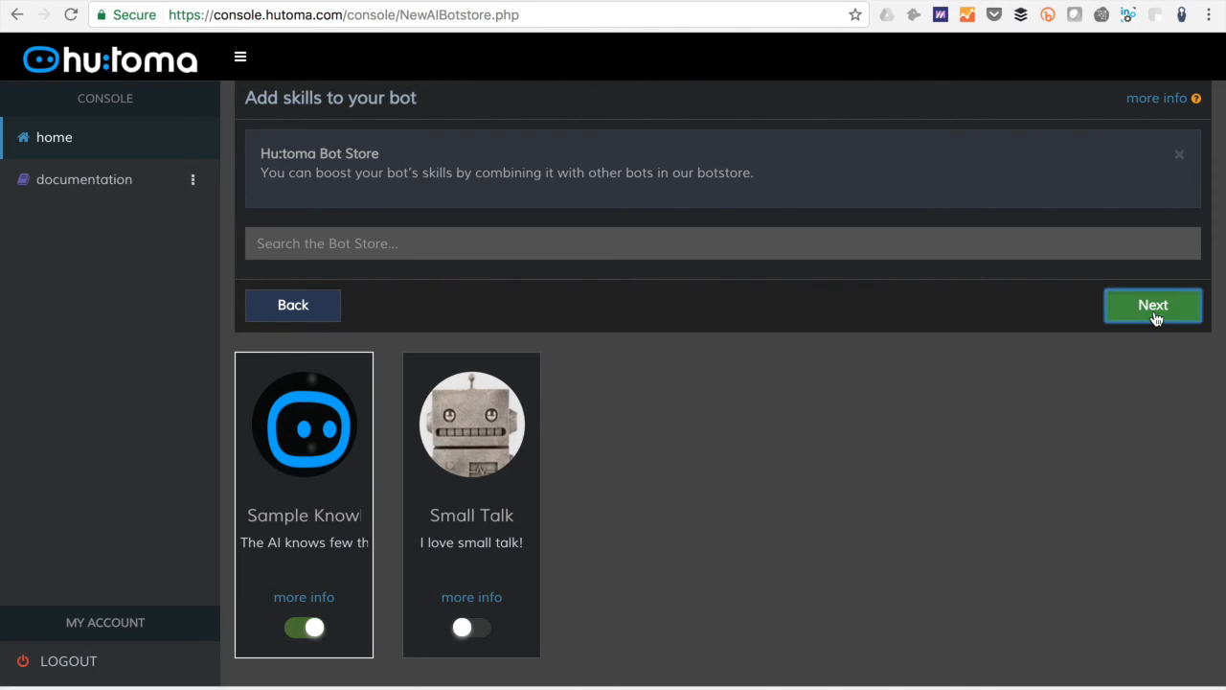
{"action": "left_click", "coordinate": [1154, 313]}
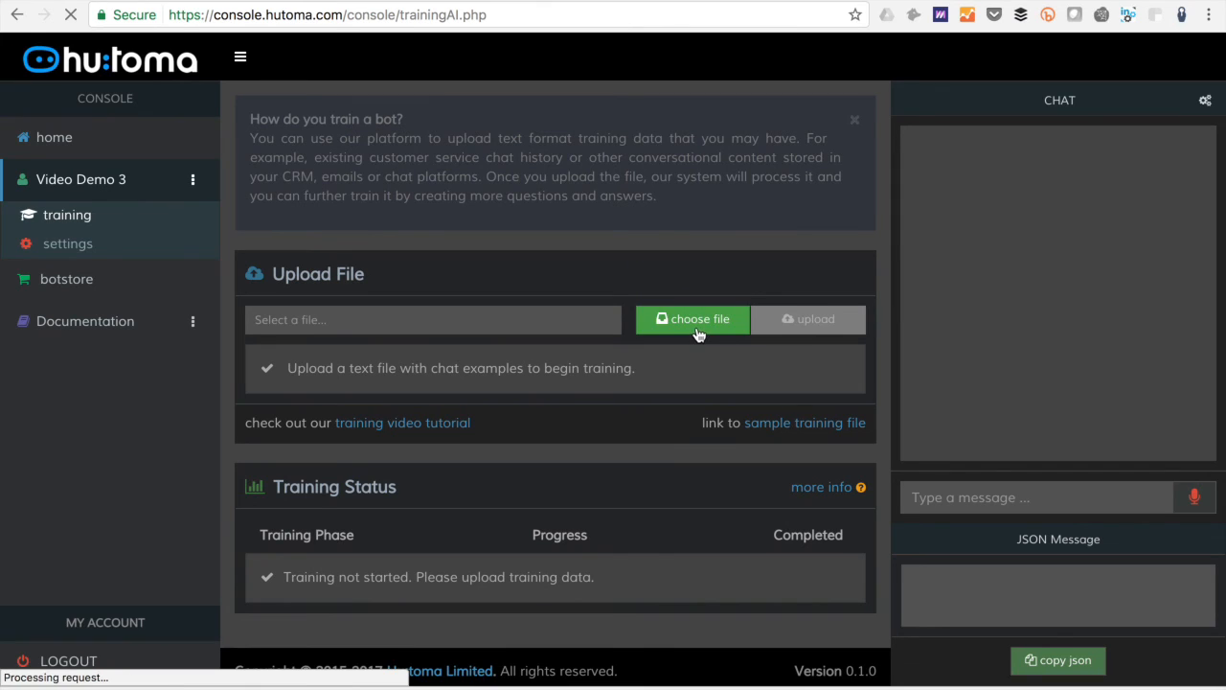
Step: Upload ups_sample.txt as the training file for the Video Demo 3 bot
{"action": "left_click", "coordinate": [702, 324]}
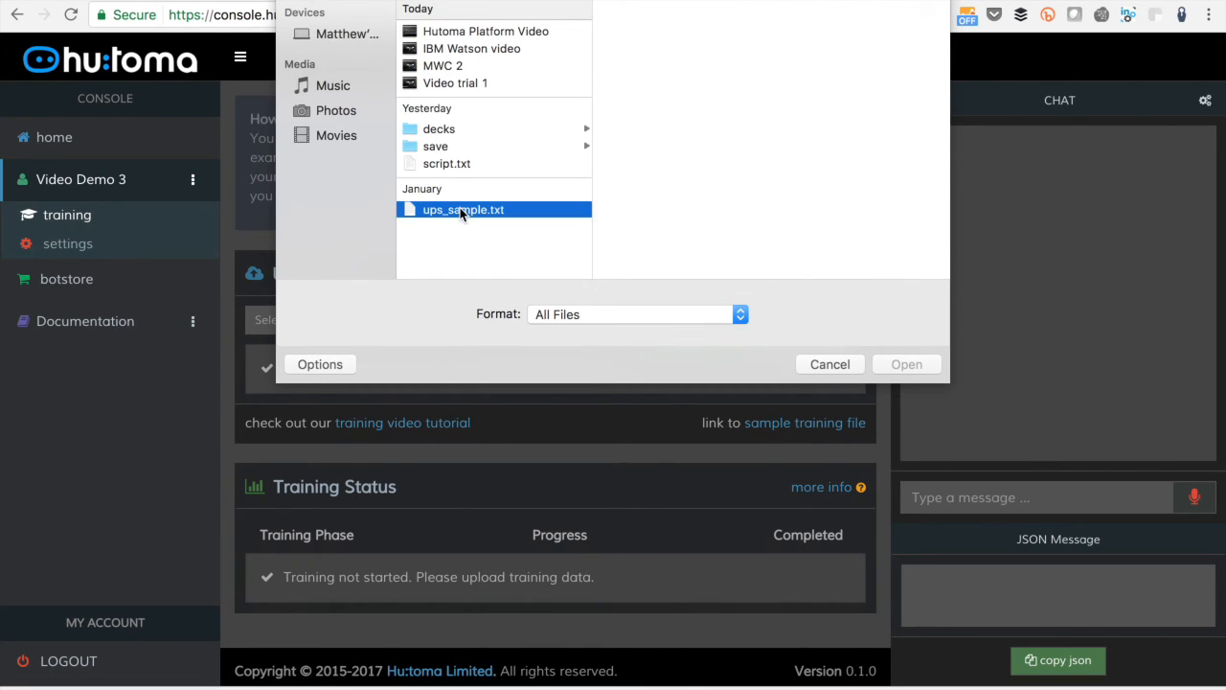
{"action": "double_click", "coordinate": [463, 209]}
{"action": "left_click", "coordinate": [830, 330]}
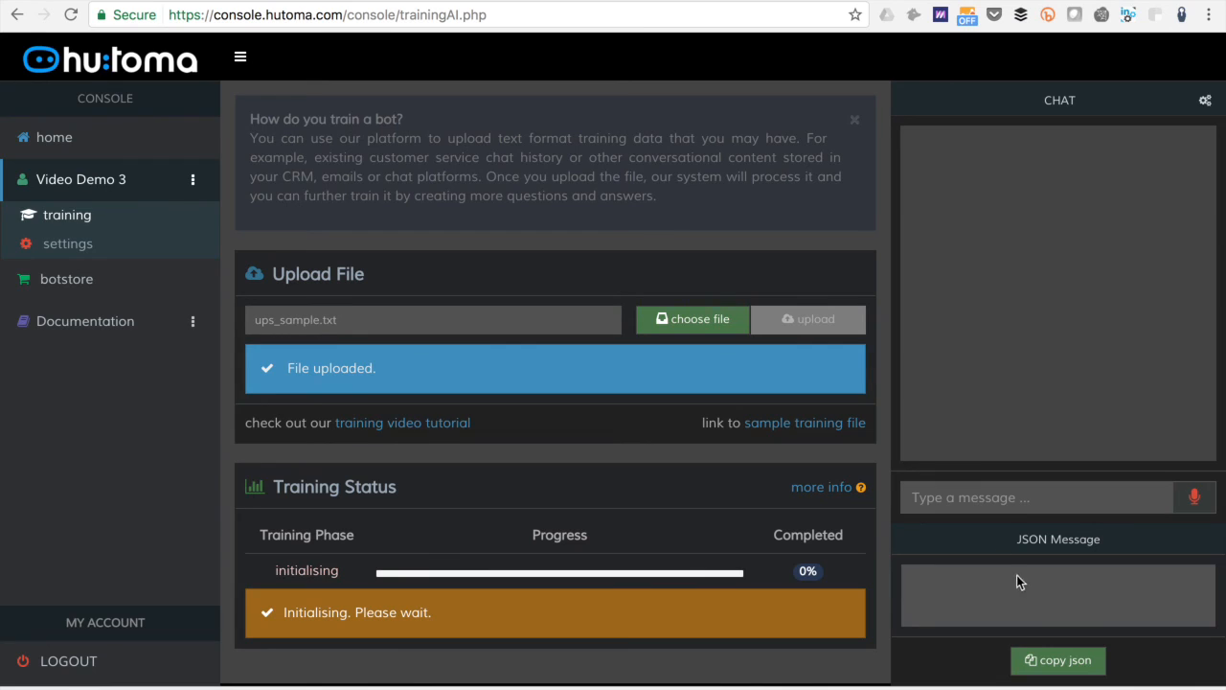
Step: Test the bot's added knowledge skill by asking it "What is deep learning?" and "What is AI?" in the chat
{"action": "type", "text": "What is deep le"}
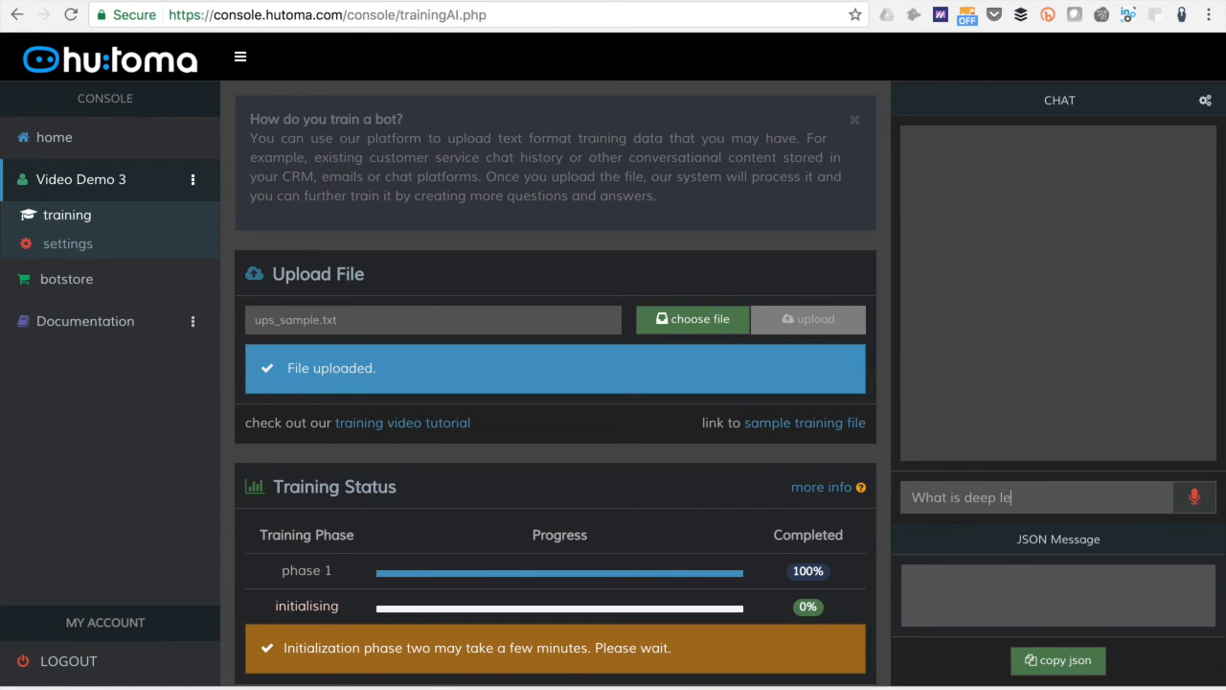
{"action": "type", "text": "arning?"}
{"action": "key", "text": "Return"}
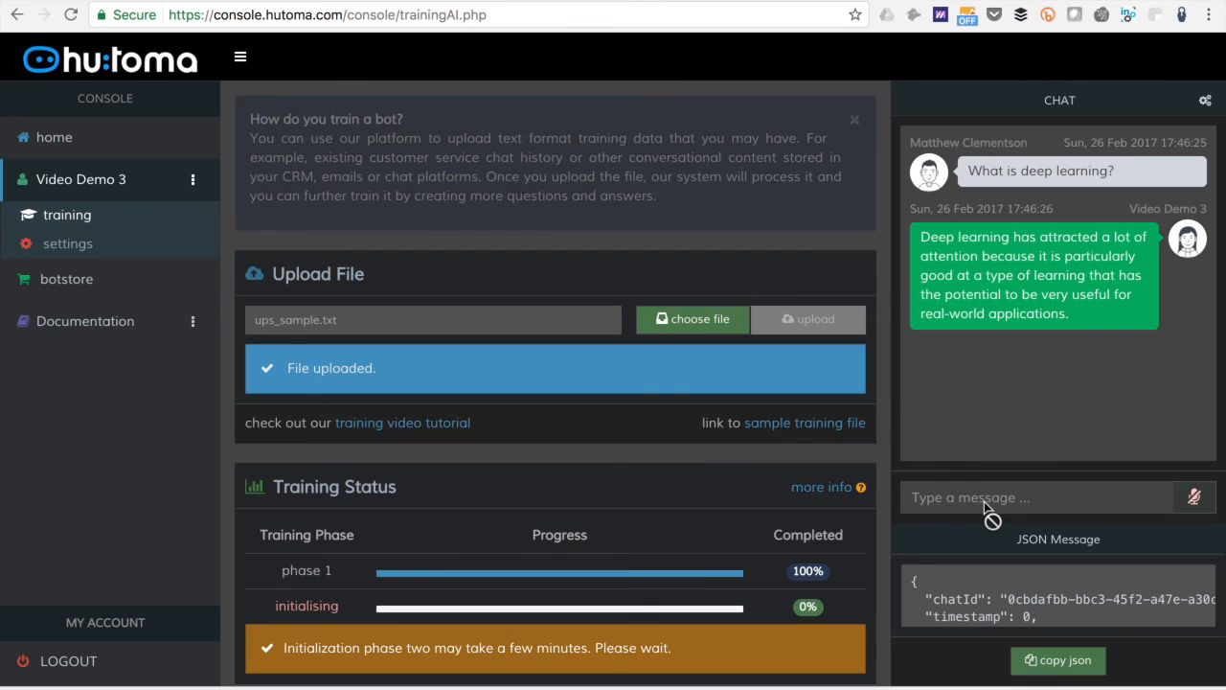
{"action": "key", "text": "XF86AudioRaiseVolume"}
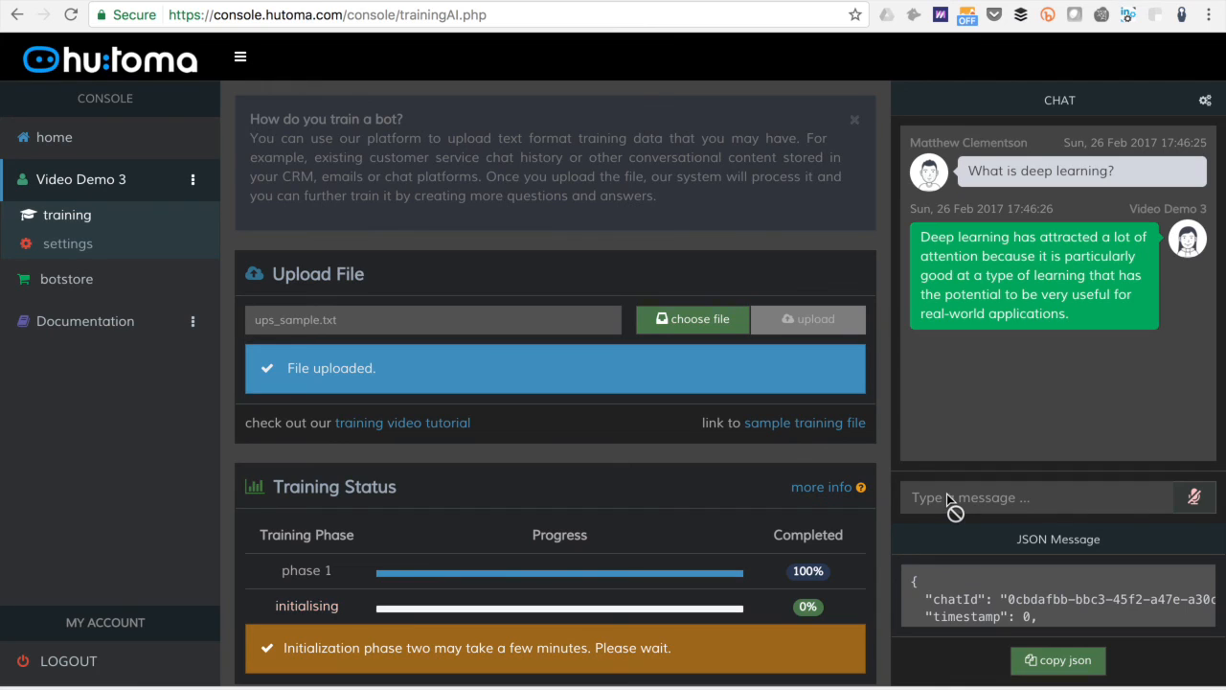
{"action": "left_click", "coordinate": [943, 498]}
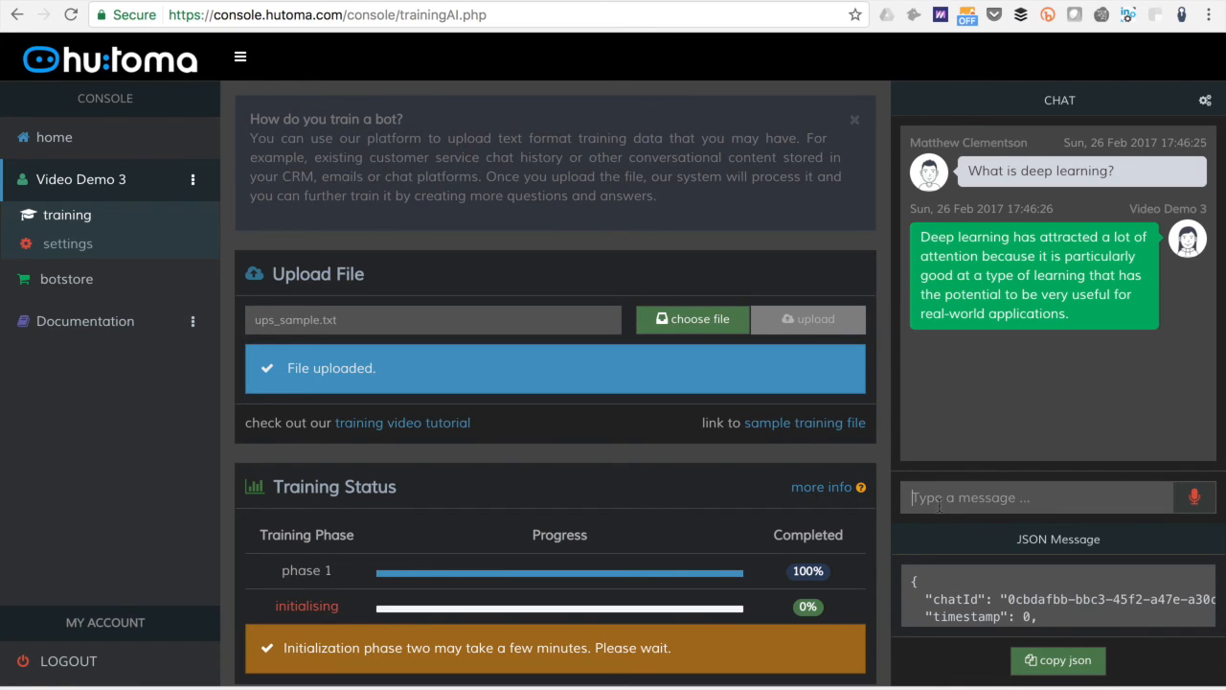
{"action": "type", "text": "W"}
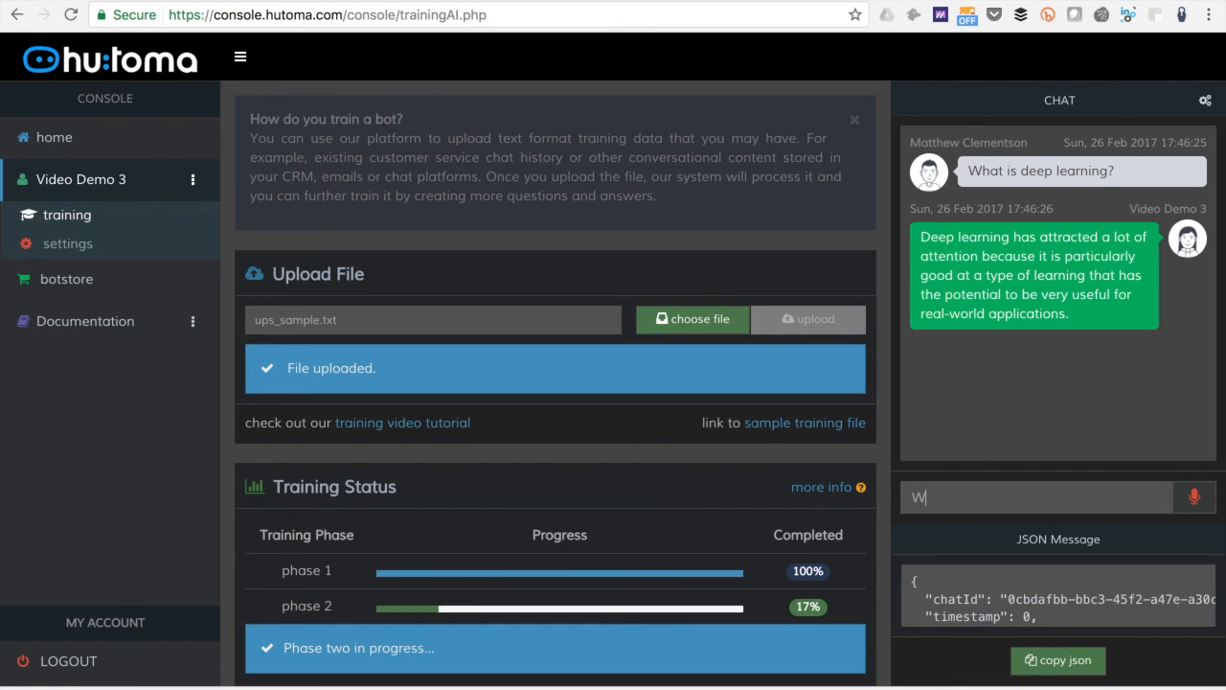
{"action": "type", "text": "hat is AI?"}
{"action": "key", "text": "Return"}
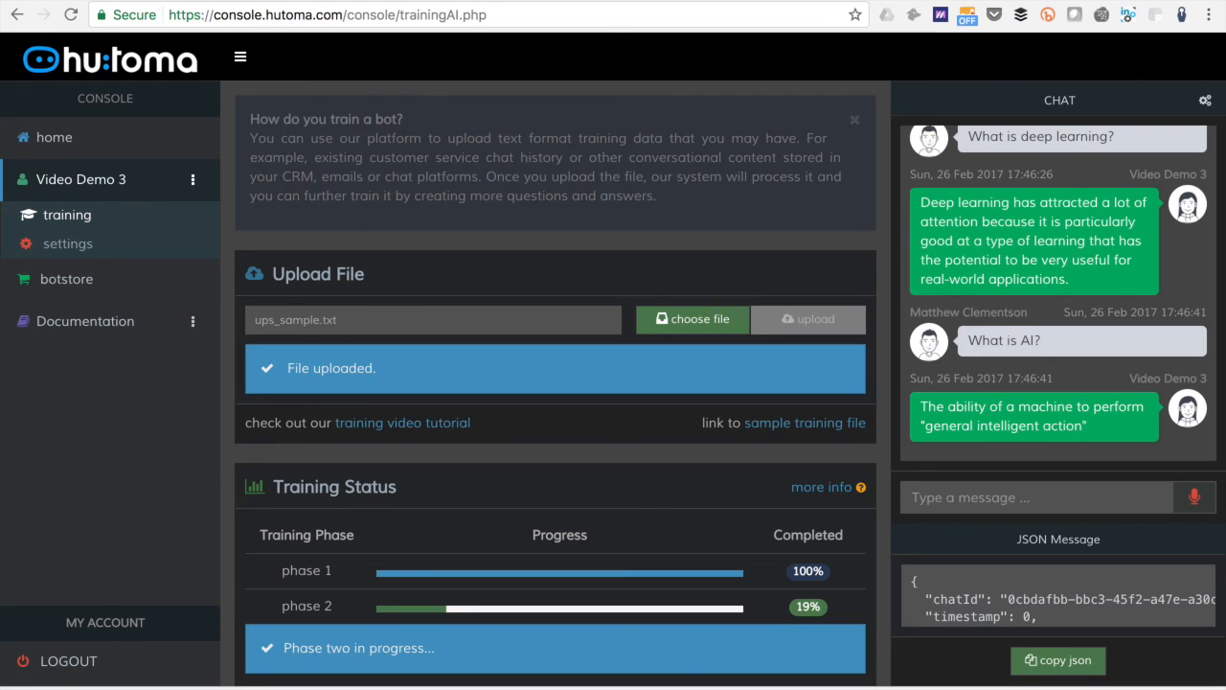
Step: Test the bot's customer-service training by sending the chat message "My order is late."
{"action": "type", "text": "My ord"}
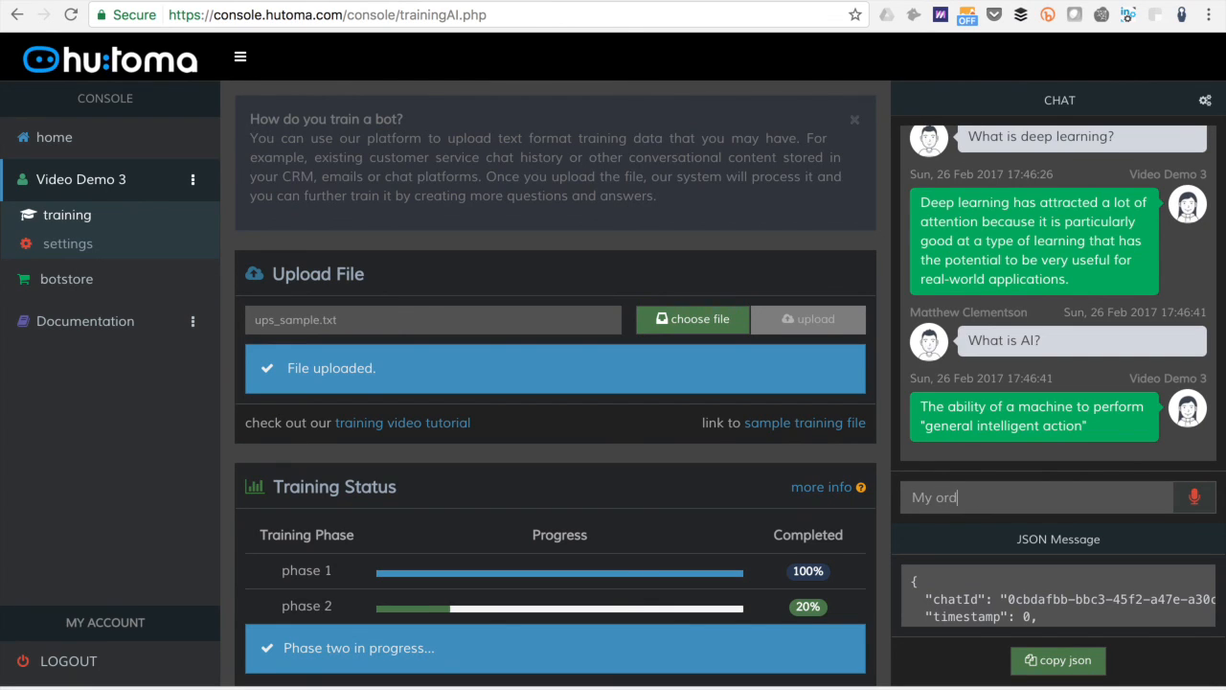
{"action": "type", "text": "er is late."}
{"action": "key", "text": "Return"}
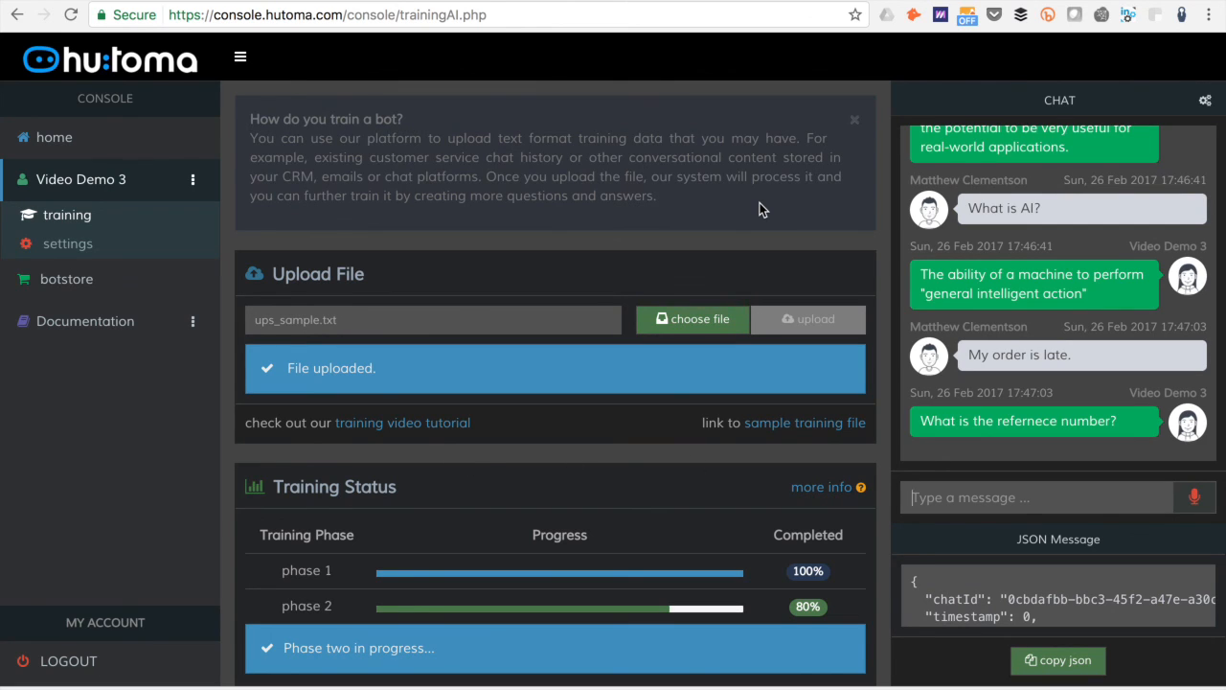
Step: Open the integrations page in the console's documentation section
{"action": "scroll", "coordinate": [759, 209], "scroll_direction": "down", "scroll_amount": 2}
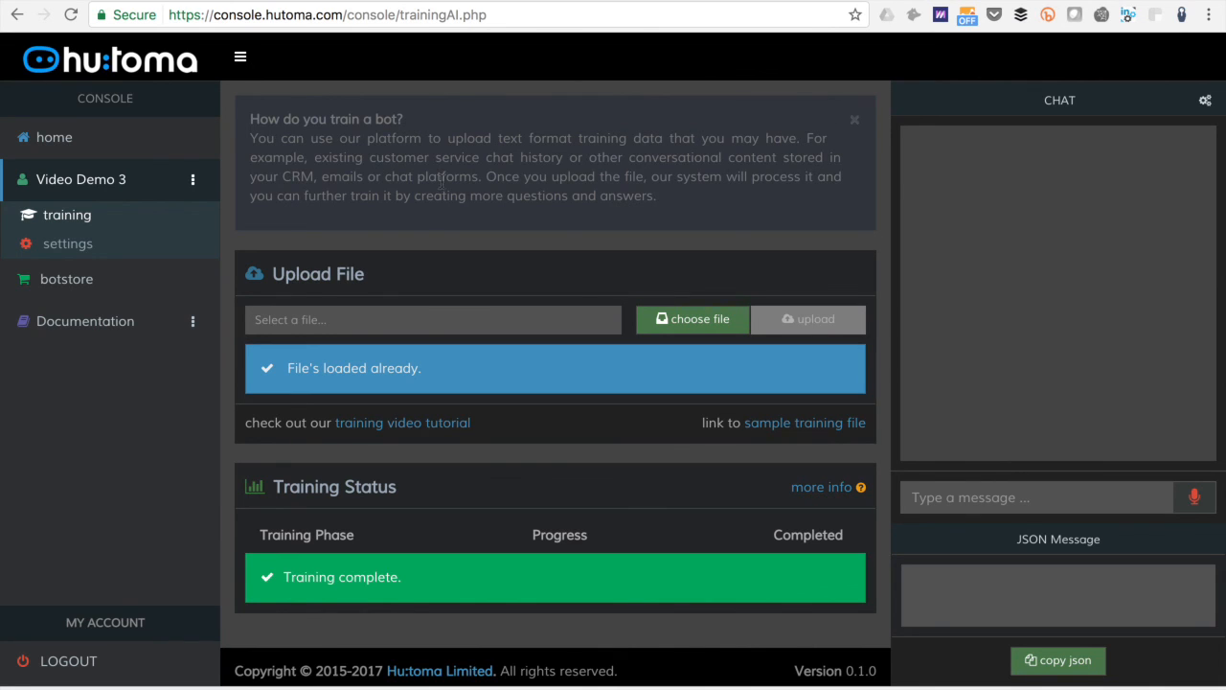
{"action": "left_click", "coordinate": [98, 331]}
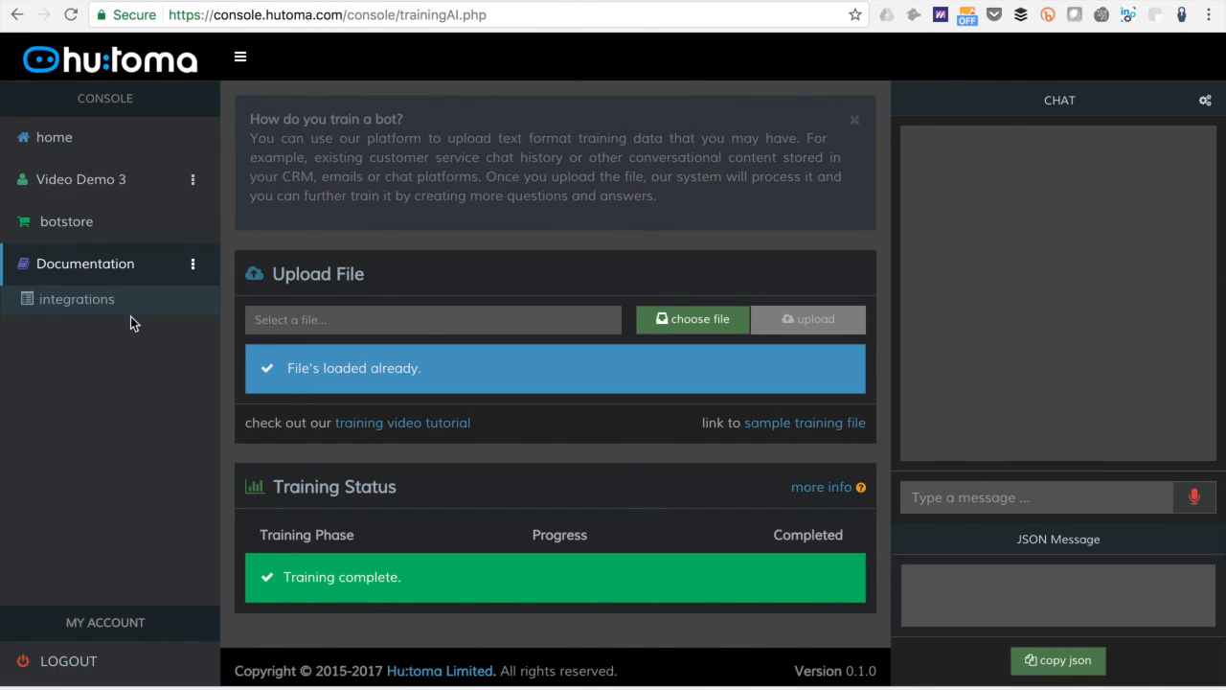
{"action": "left_click", "coordinate": [109, 303]}
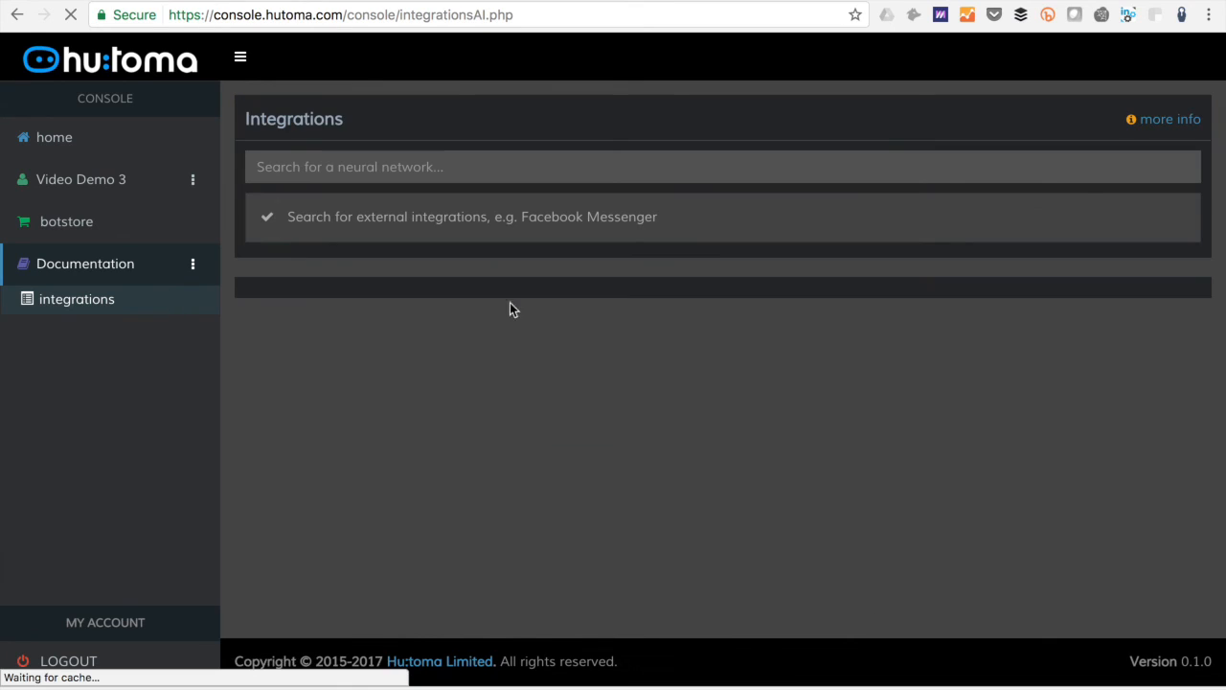